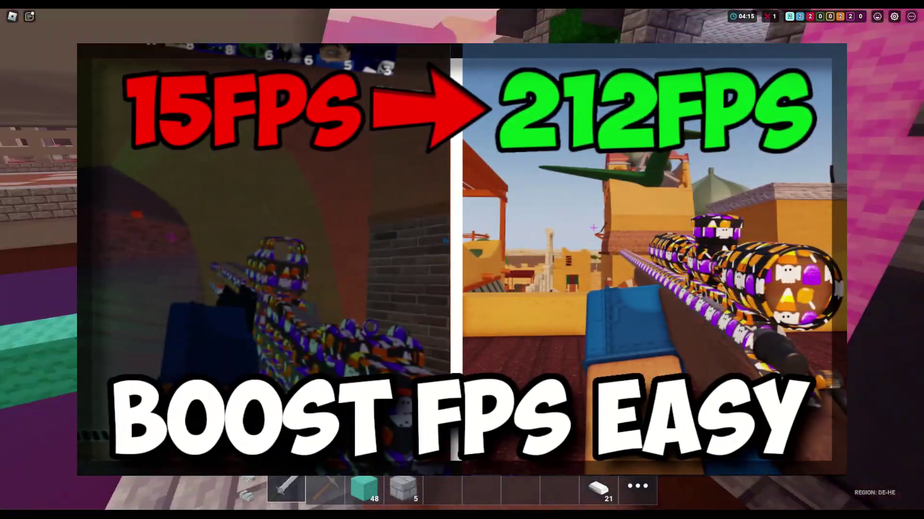
# Step: Walk the character to the Upgrade Shop, open the personal chest, then walk toward the islands
pyautogui.press('w')
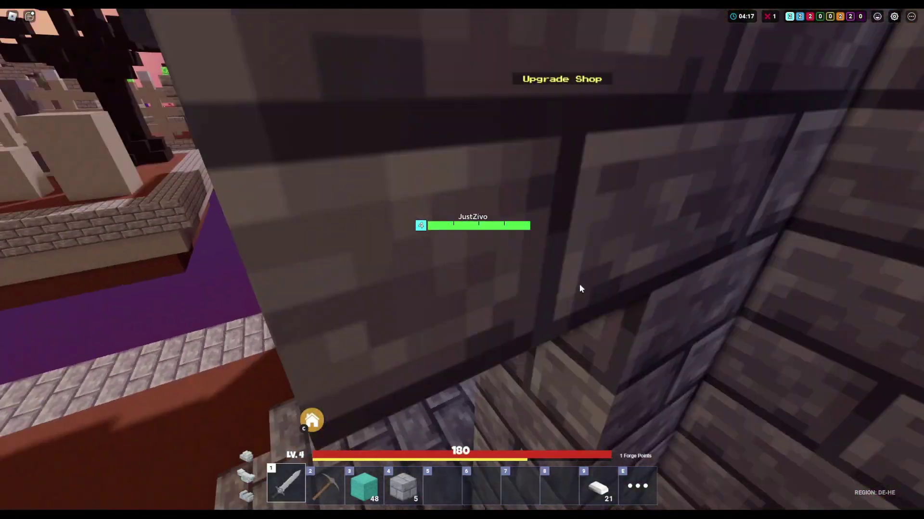
pyautogui.press('f')
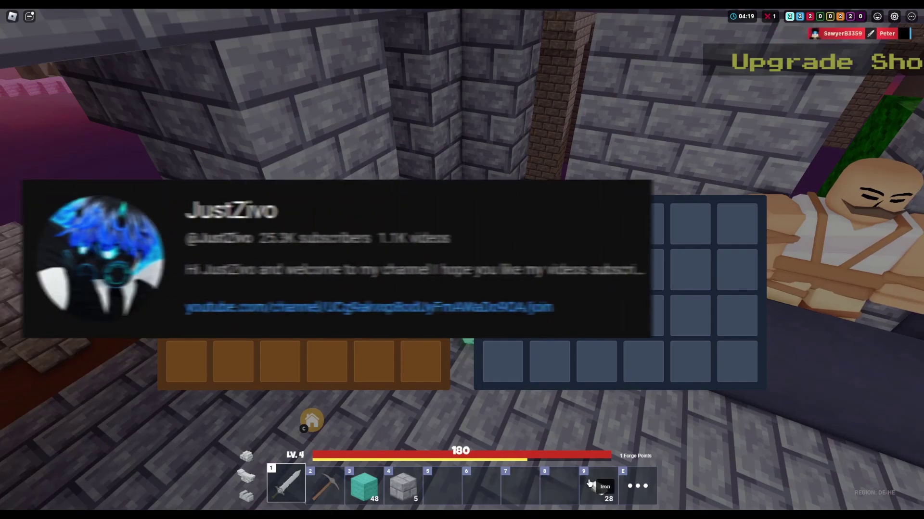
pyautogui.press('w')
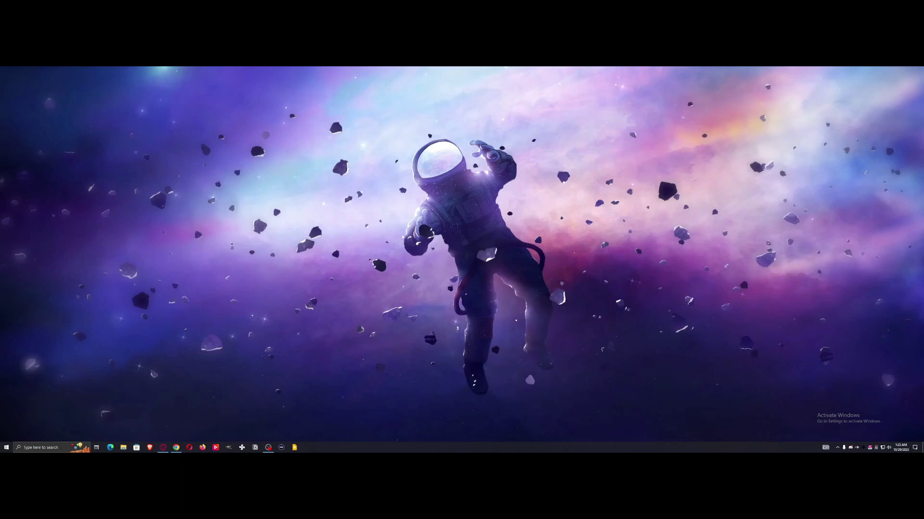
# Step: Launch Control Panel from the Windows search and reposition its window
pyautogui.click(30, 446)
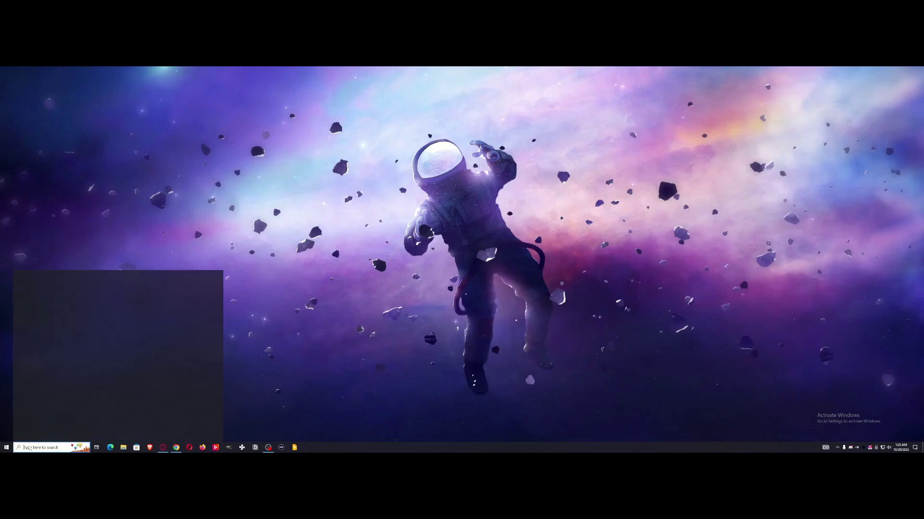
pyautogui.write('control')
pyautogui.press('Return')
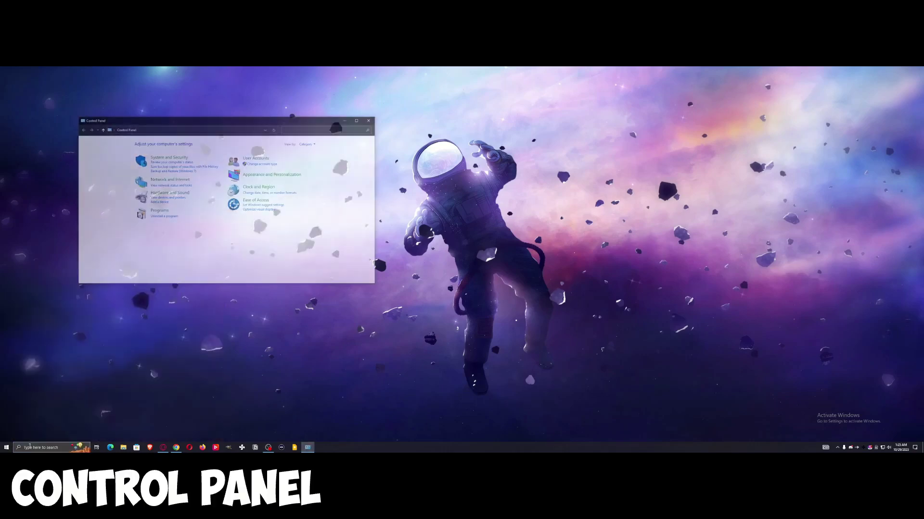
pyautogui.moveTo(203, 123); pyautogui.dragTo(293, 147)
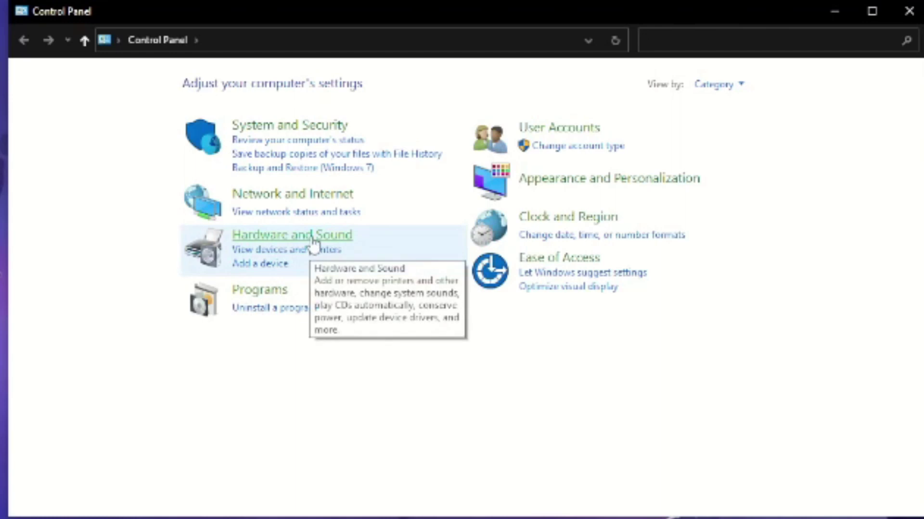
# Step: Go to Hardware and Sound > Power Options and reveal the hidden High performance plan
pyautogui.click(312, 239)
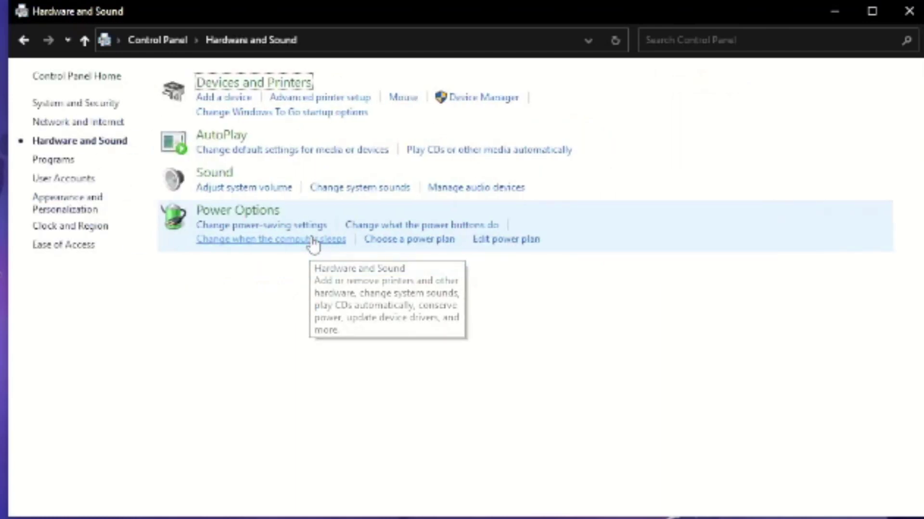
pyautogui.click(262, 217)
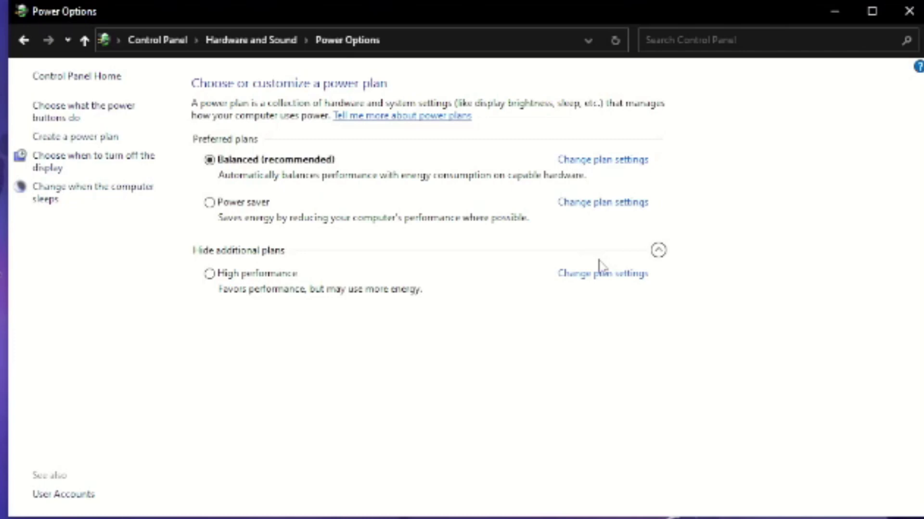
pyautogui.click(658, 251)
pyautogui.click(658, 250)
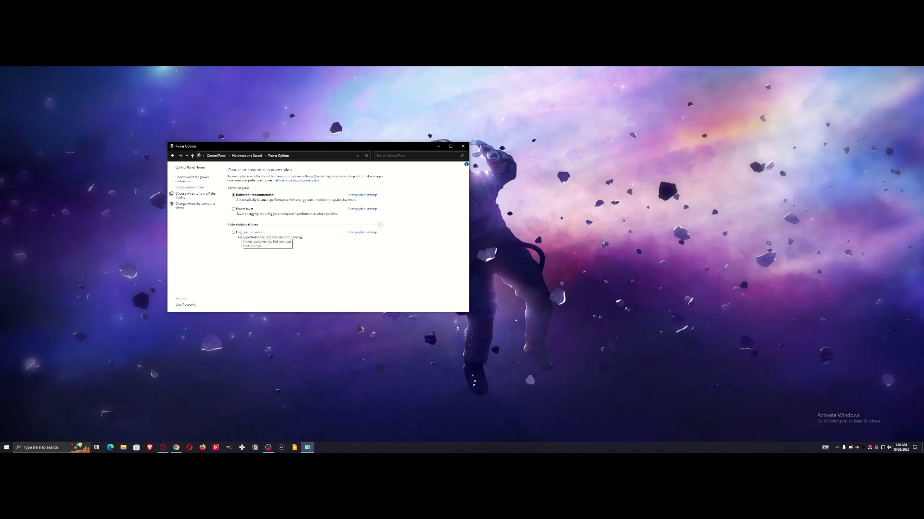
# Step: Activate the High performance power plan, close Power Options, and launch Windows Settings
pyautogui.click(242, 237)
pyautogui.hotkey('alt', 'F4')
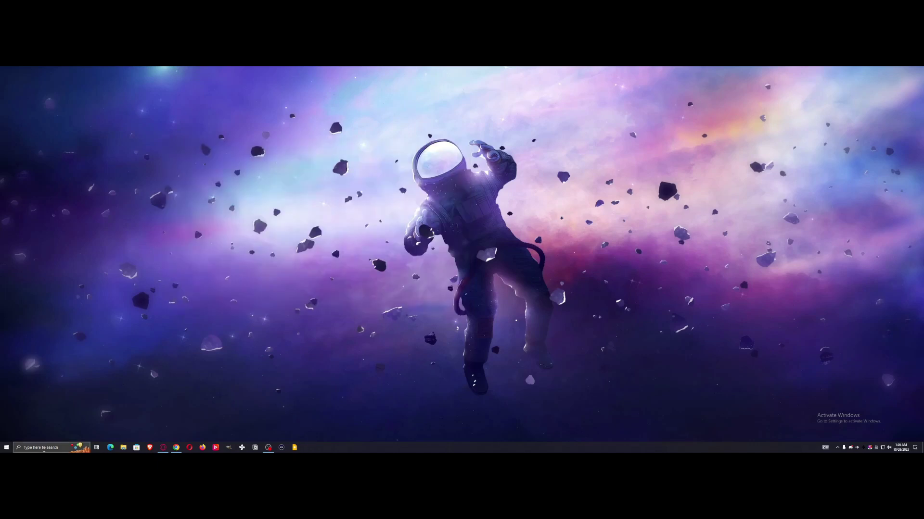
pyautogui.click(44, 449)
pyautogui.write('settings')
pyautogui.press('Return')
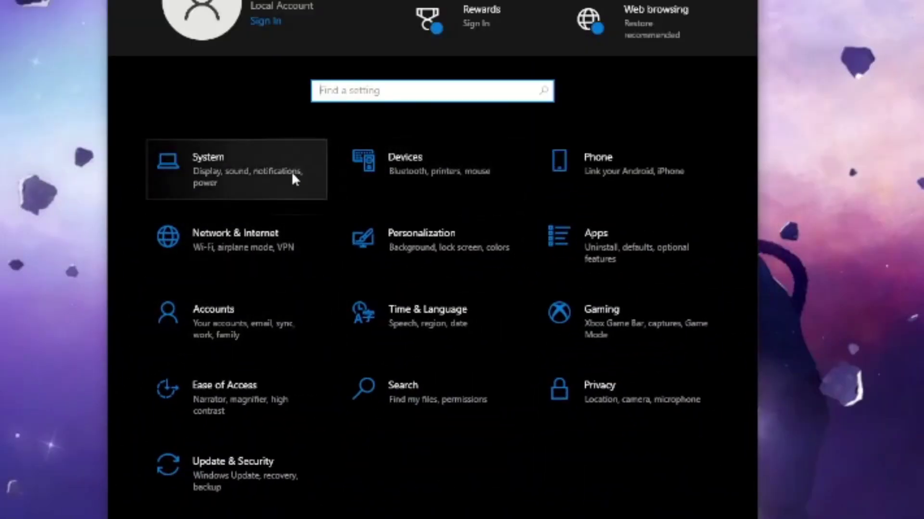
# Step: Under System > Notifications & actions, turn off notifications from apps and other senders
pyautogui.click(291, 171)
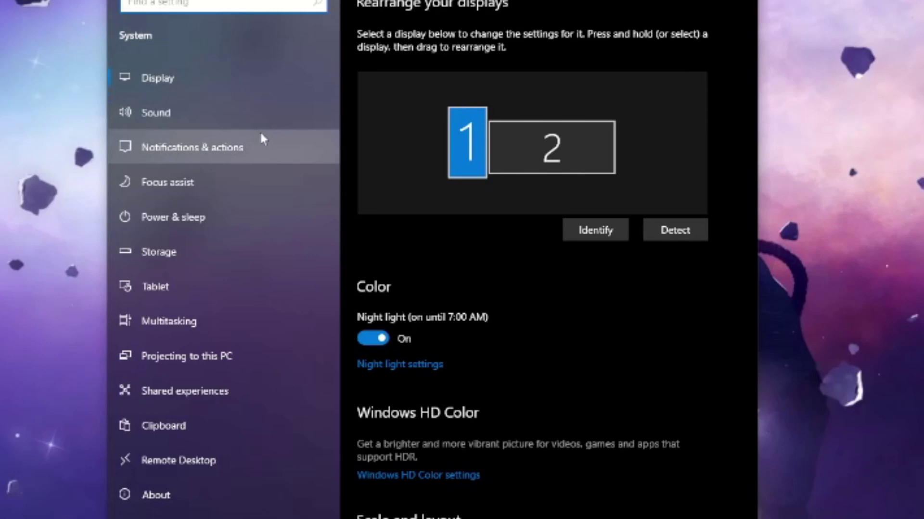
pyautogui.click(213, 147)
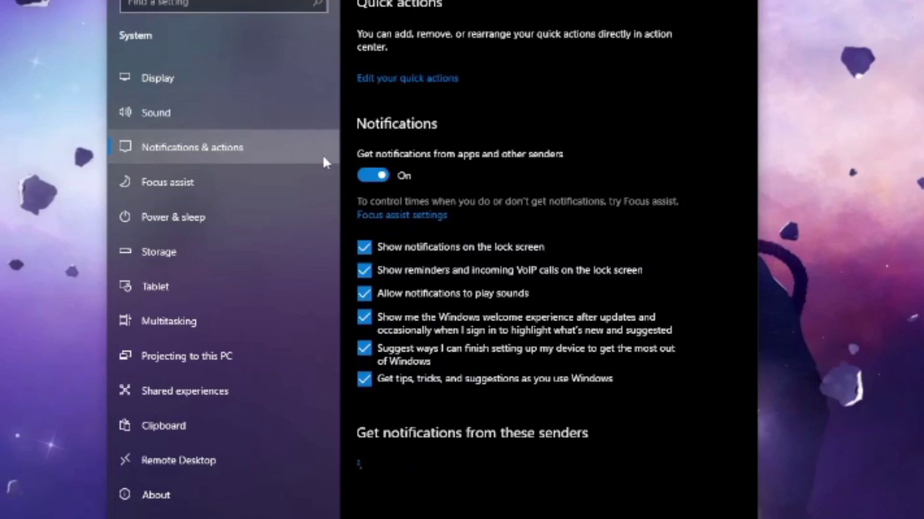
pyautogui.click(375, 177)
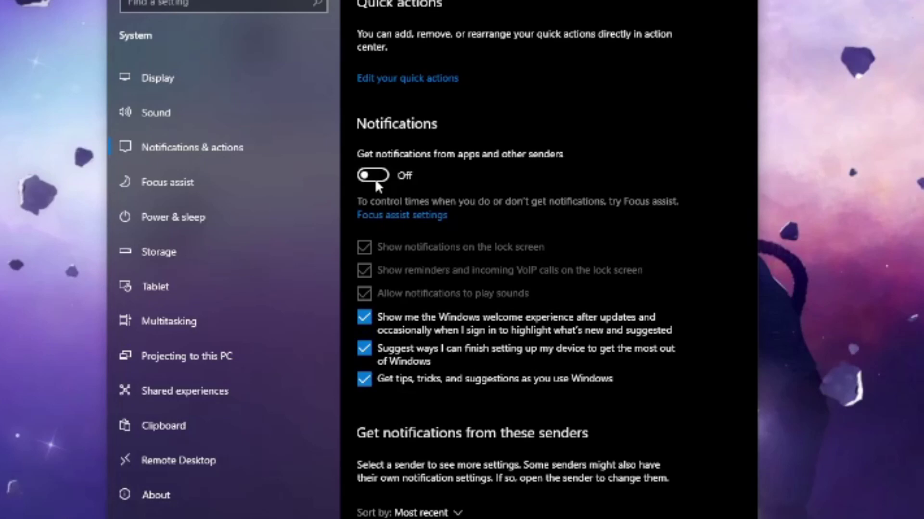
pyautogui.scroll(-15, 420, 194)
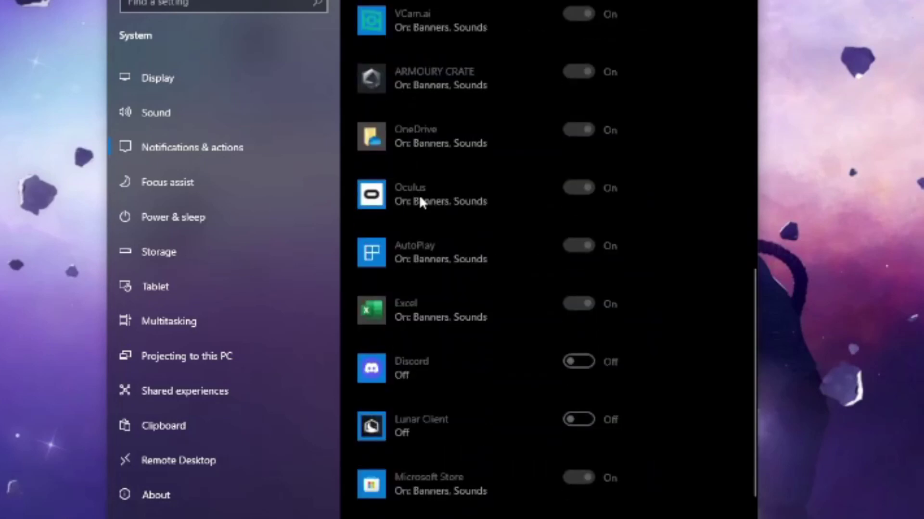
pyautogui.scroll(13, 424, 196)
pyautogui.scroll(-8, 424, 196)
pyautogui.scroll(-8, 423, 203)
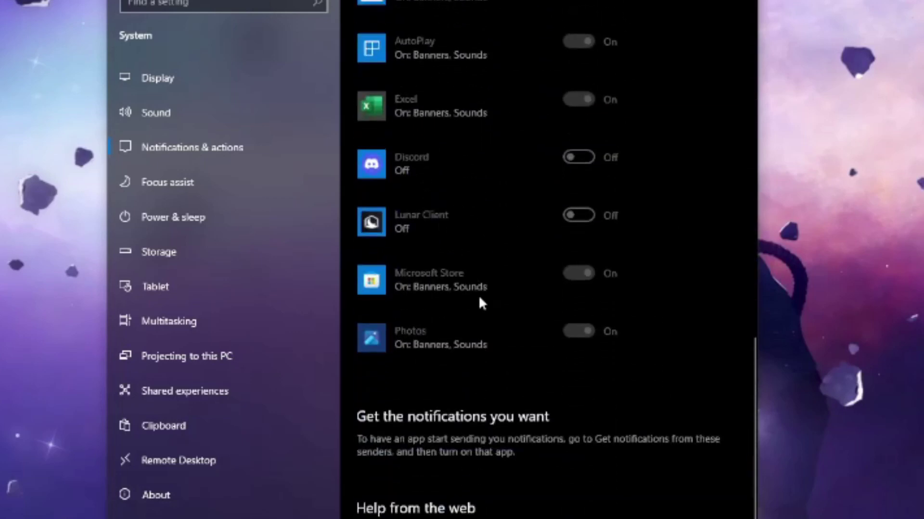
pyautogui.scroll(16, 478, 295)
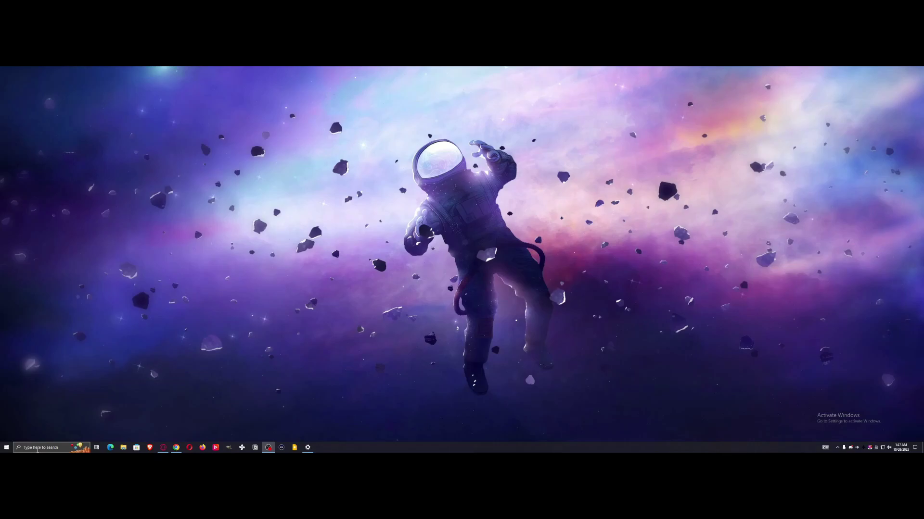
# Step: Open the %temp% folder through the Run dialog
pyautogui.click(37, 449)
pyautogui.write('run')
pyautogui.press('Return')
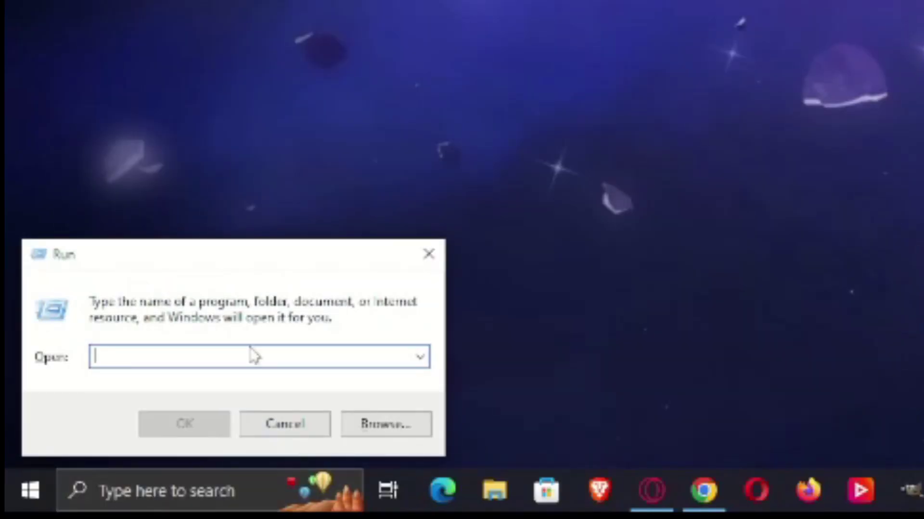
pyautogui.write('%')
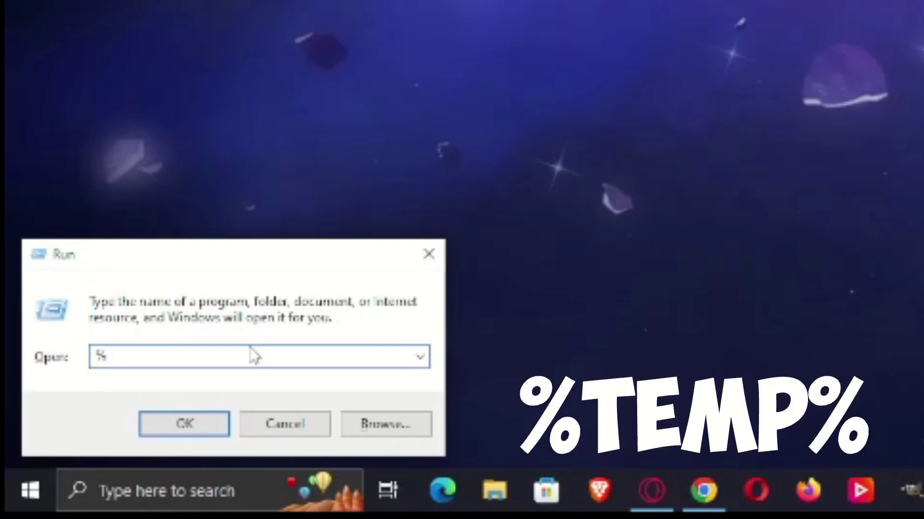
pyautogui.write('temp%')
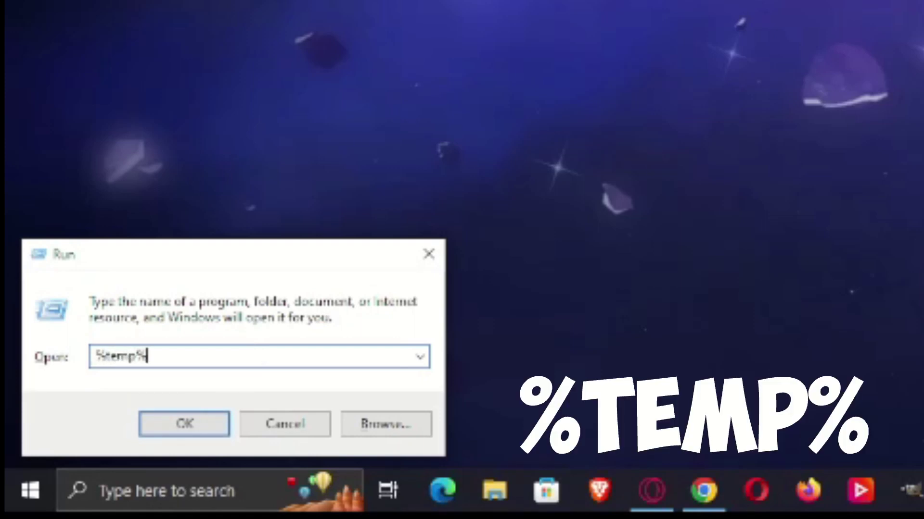
pyautogui.press('Return')
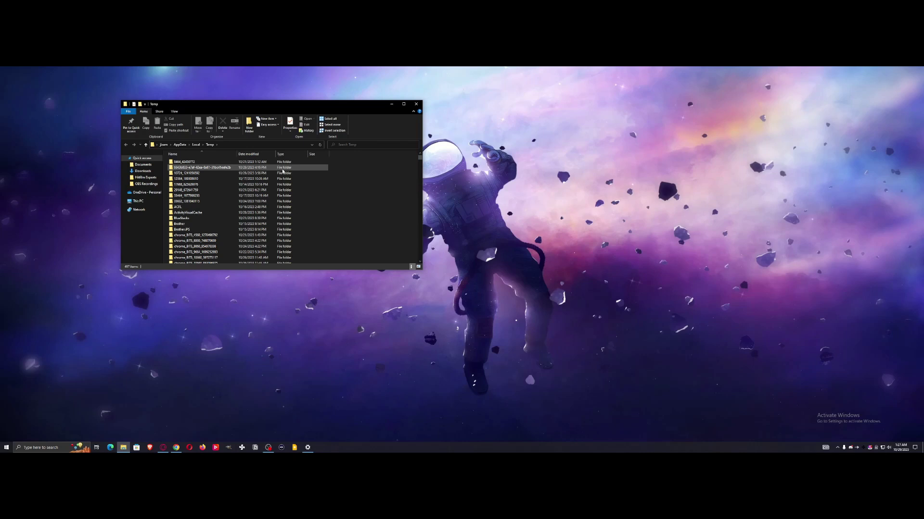
# Step: Select all temporary files, delete them, and skip the ones still in use
pyautogui.moveTo(329, 159); pyautogui.dragTo(305, 284)
pyautogui.hotkey('ctrl', 'a')
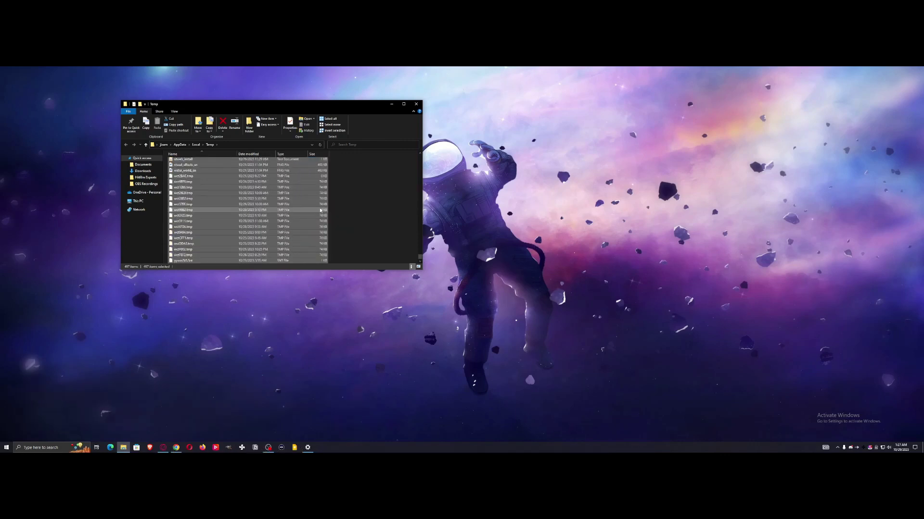
pyautogui.rightClick(315, 184)
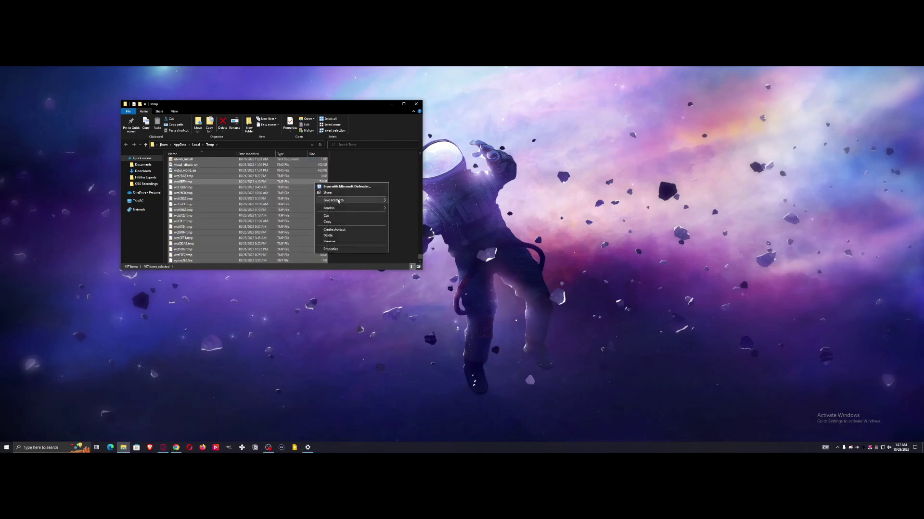
pyautogui.click(332, 236)
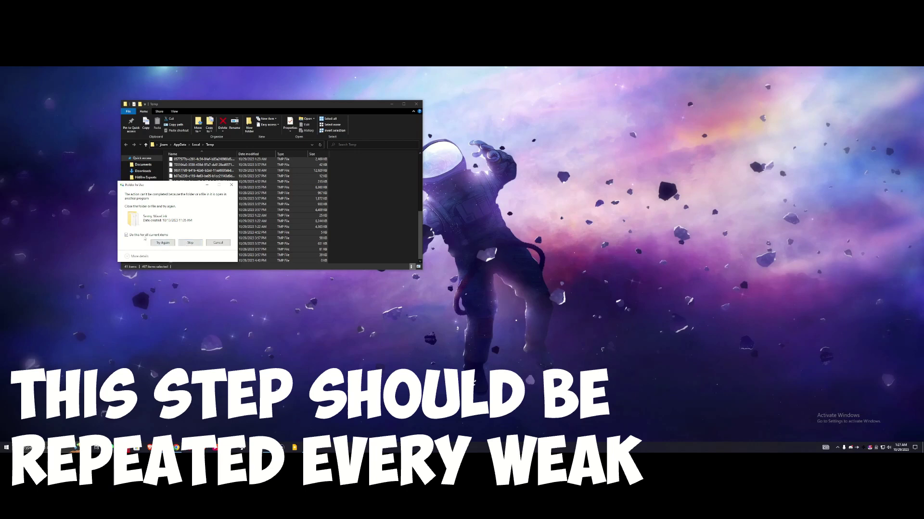
pyautogui.click(189, 243)
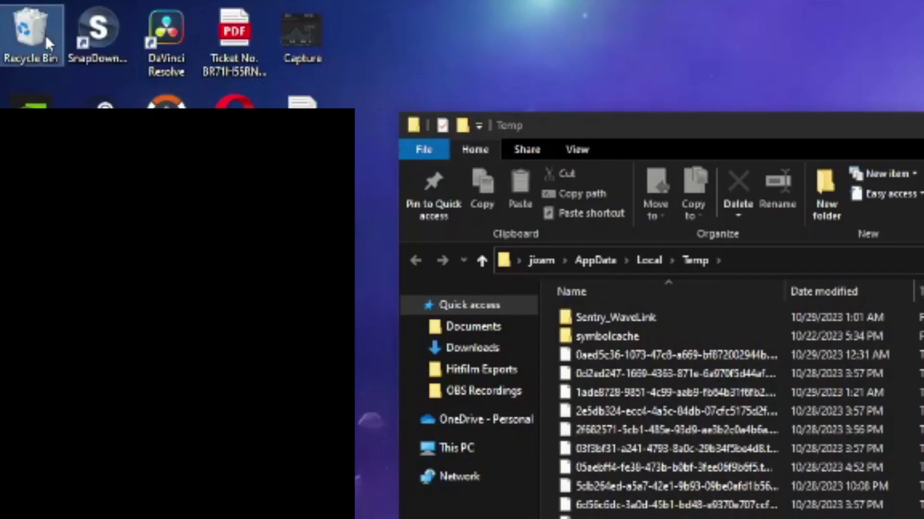
# Step: Empty the desktop Recycle Bin, confirming permanent deletion of all recycled items
pyautogui.rightClick(16, 78)
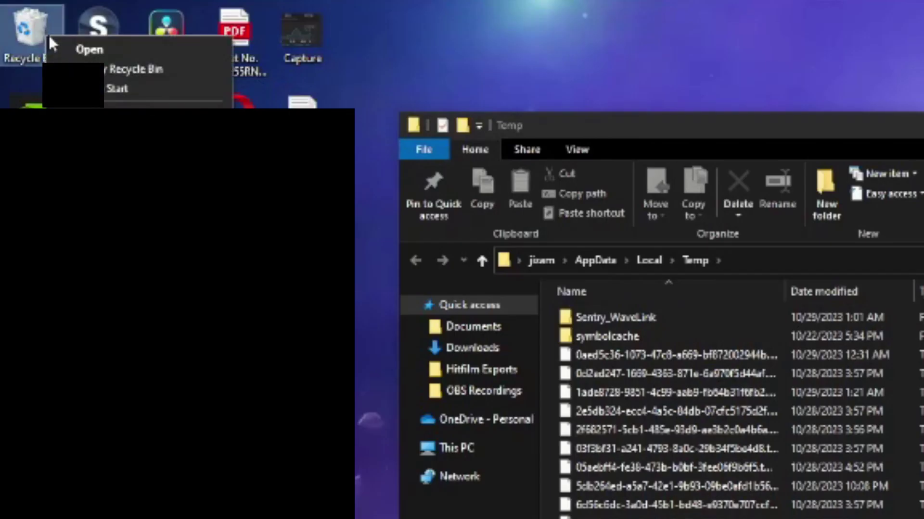
pyautogui.click(131, 73)
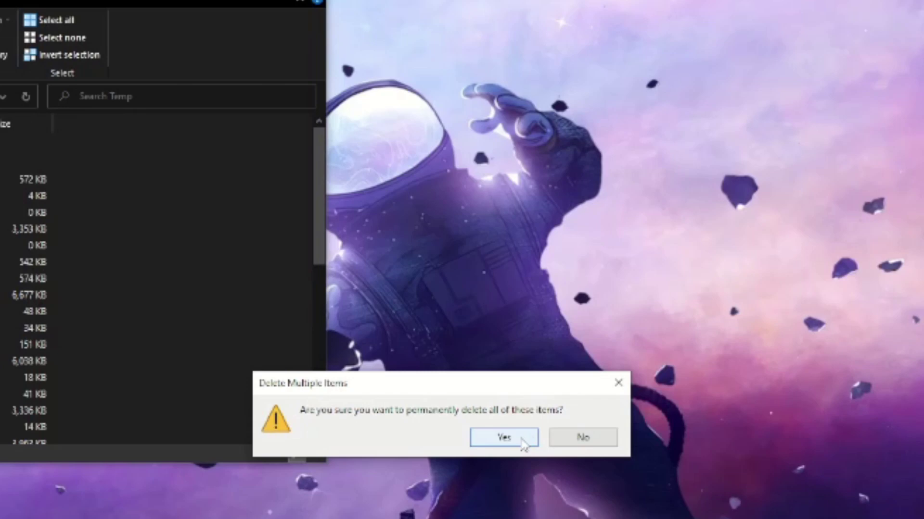
pyautogui.click(523, 442)
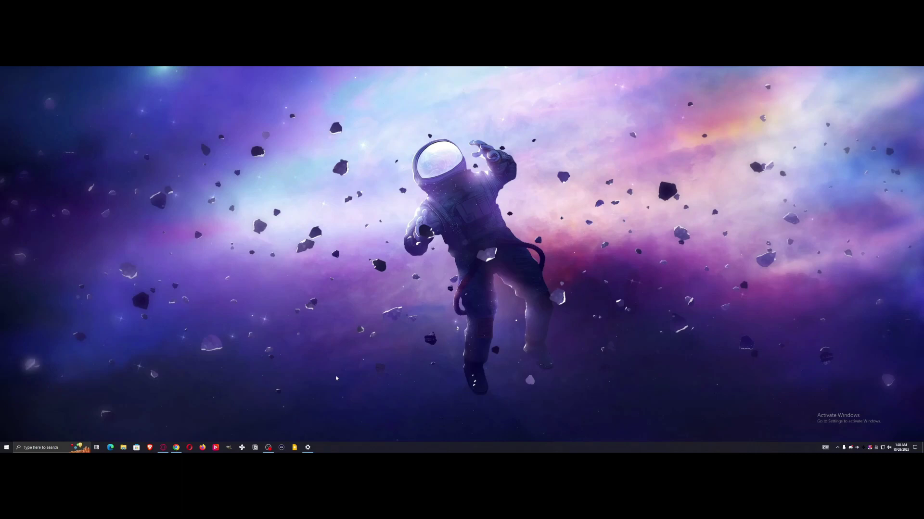
# Step: Open Task Manager from the taskbar and show its Startup tab
pyautogui.rightClick(351, 450)
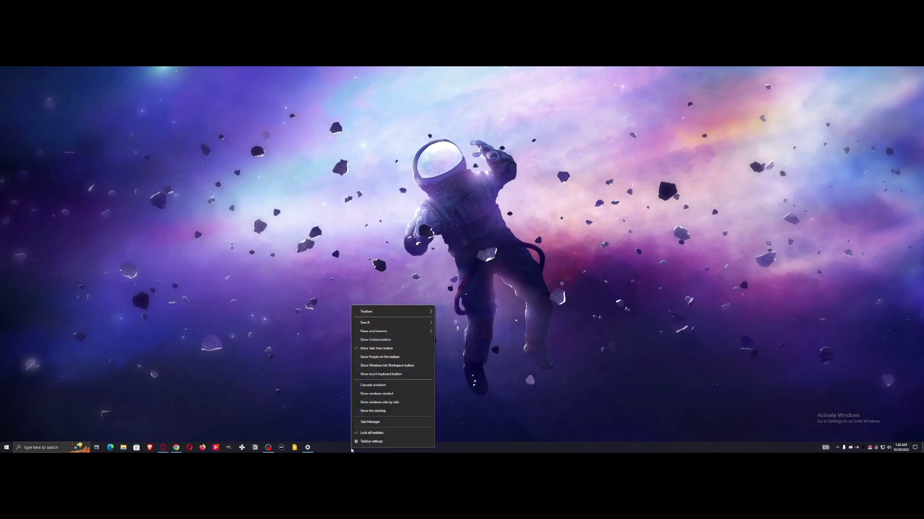
pyautogui.click(374, 422)
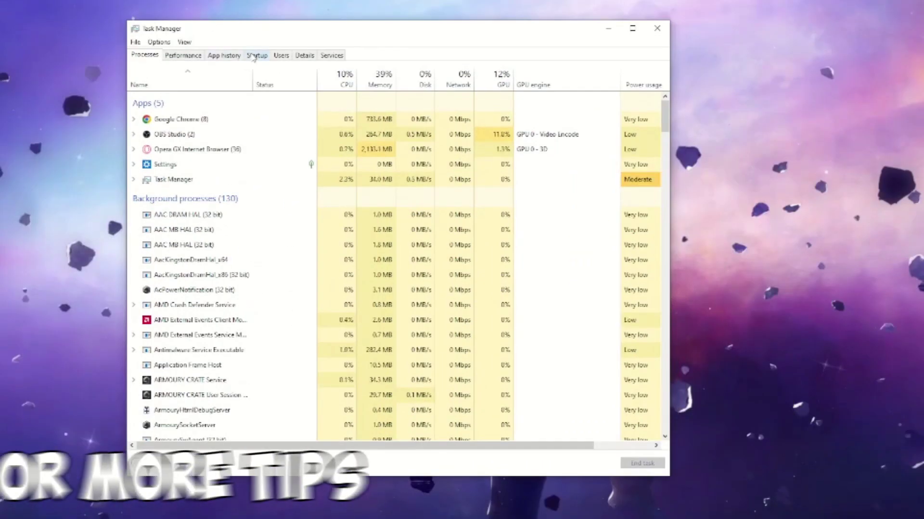
pyautogui.click(255, 56)
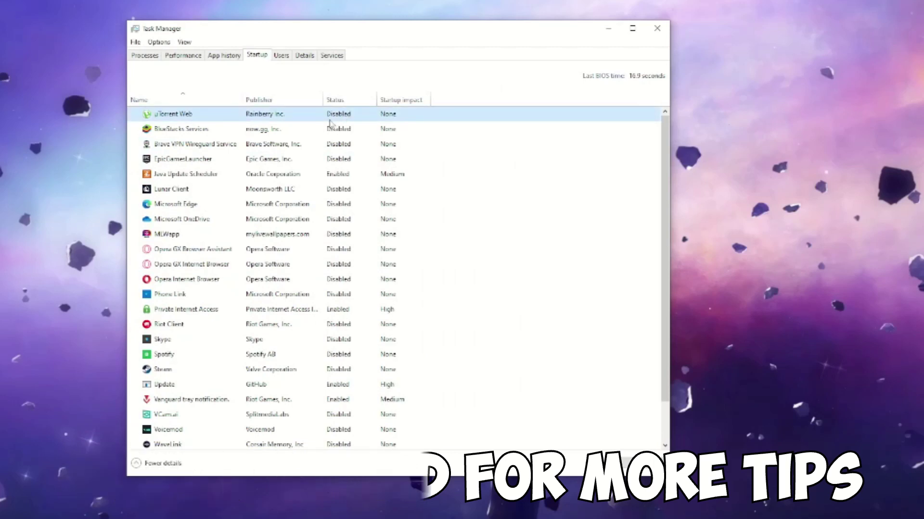
# Step: Disable Private Internet Access at startup, then enable it again
pyautogui.scroll(-1, 346, 240)
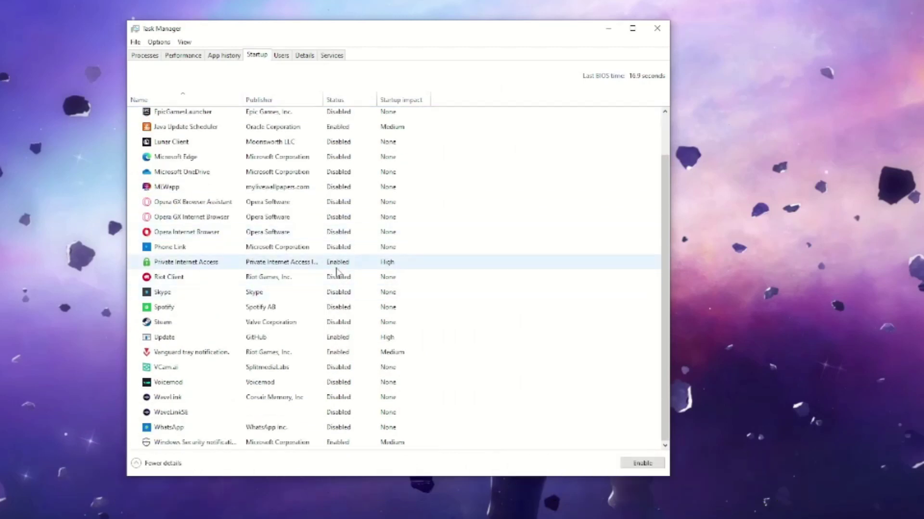
pyautogui.click(298, 263)
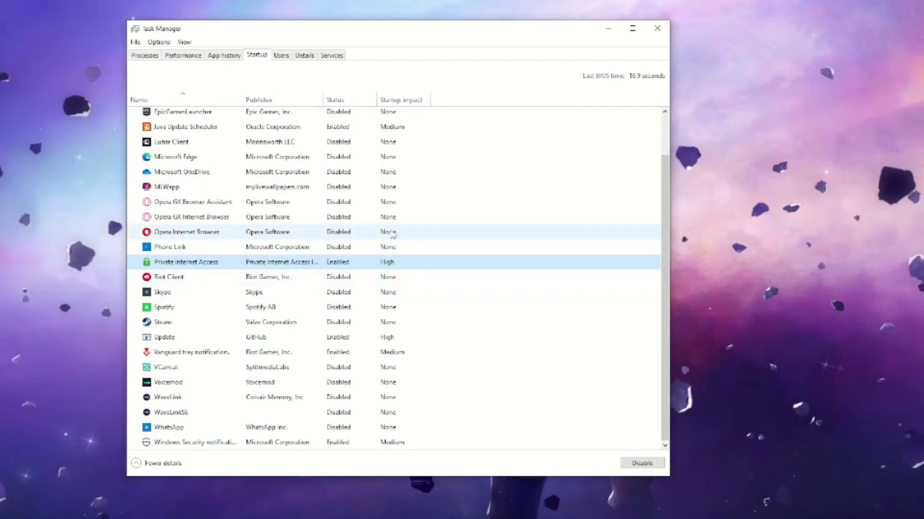
pyautogui.click(659, 464)
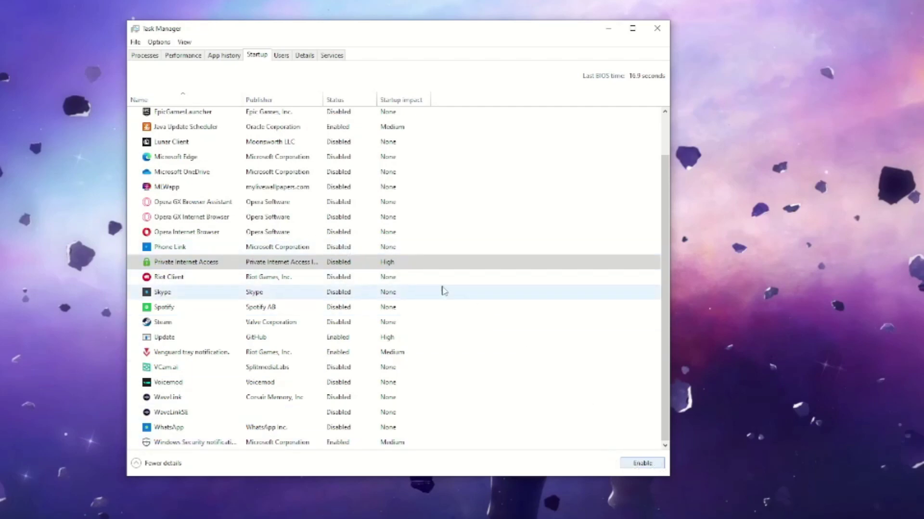
pyautogui.click(633, 465)
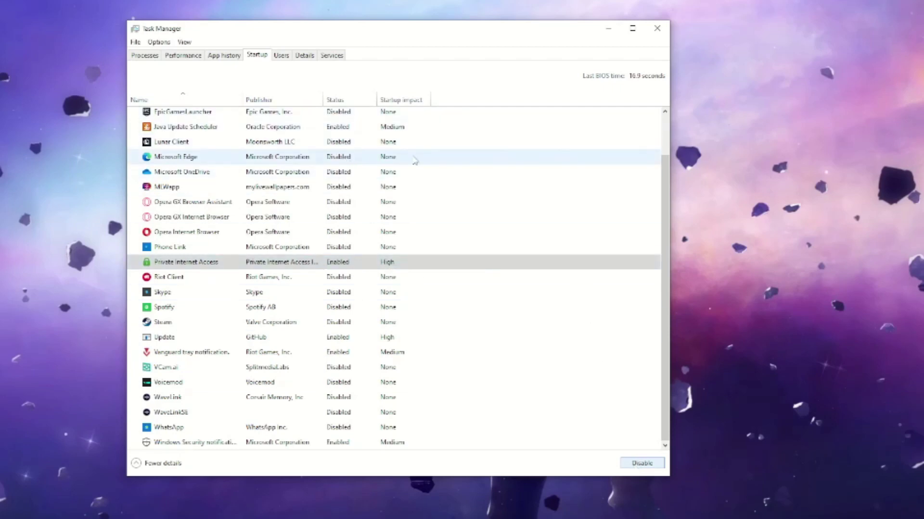
pyautogui.scroll(1, 337, 166)
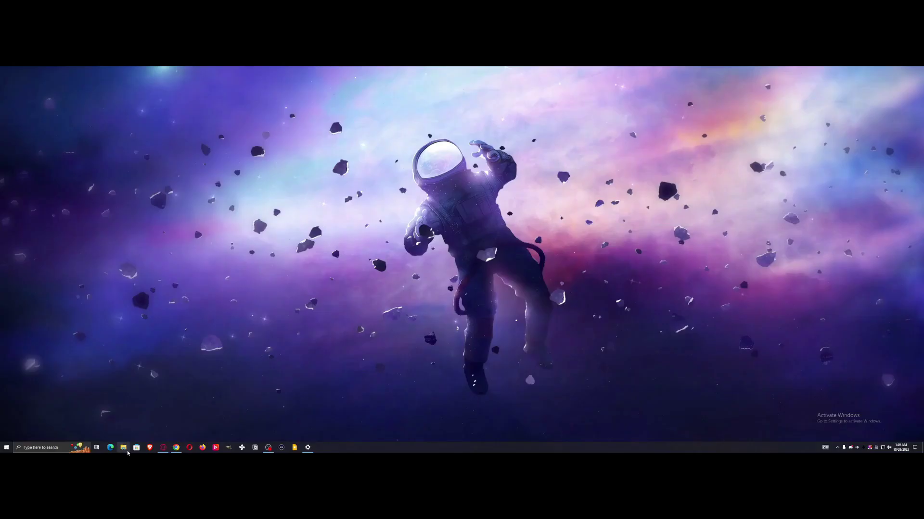
# Step: In This PC, run Disk Cleanup on New Volume (A:) with Recycle Bin included
pyautogui.click(127, 451)
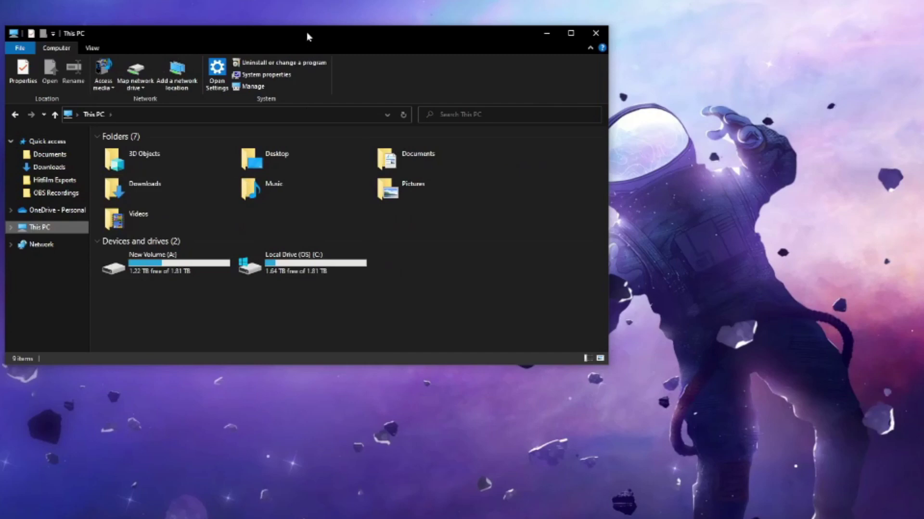
pyautogui.moveTo(307, 32); pyautogui.dragTo(602, 53)
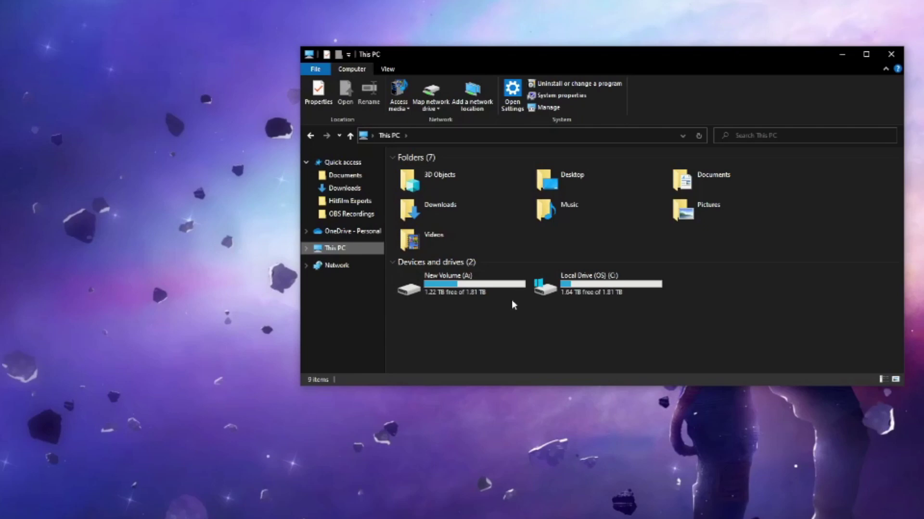
pyautogui.click(466, 290)
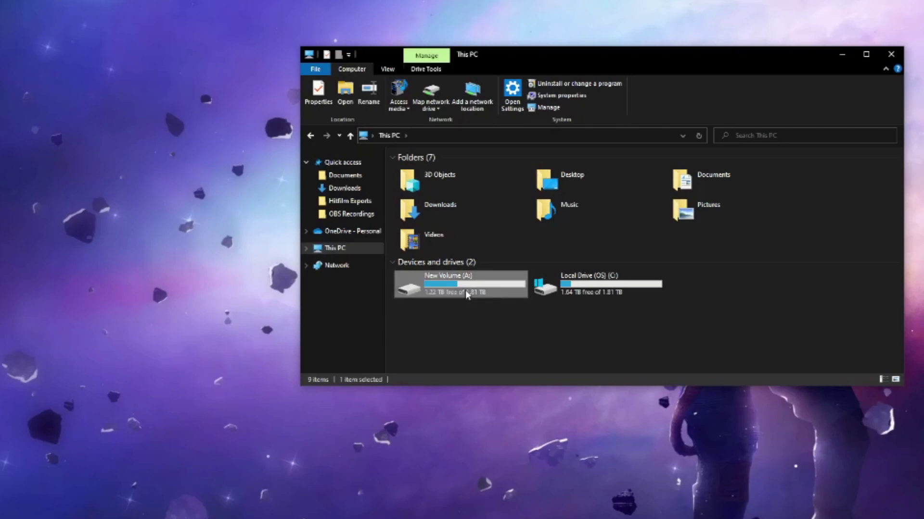
pyautogui.rightClick(469, 294)
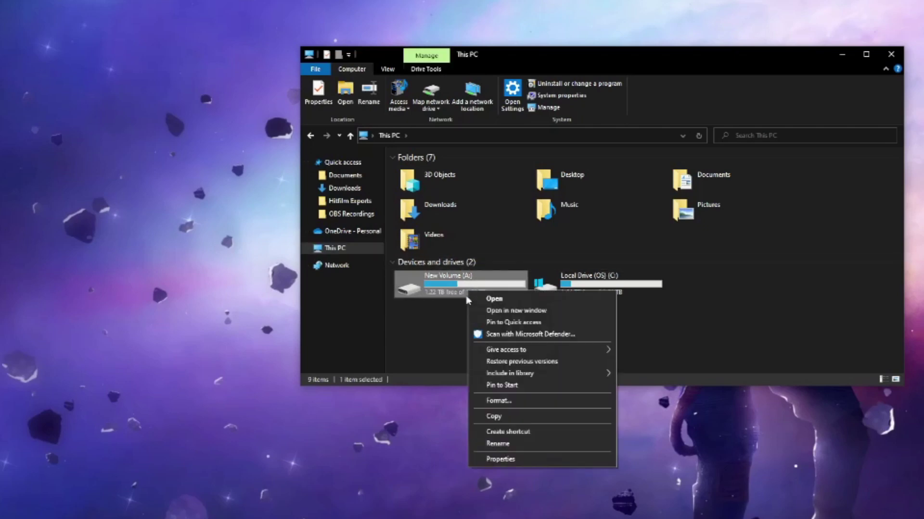
pyautogui.click(500, 459)
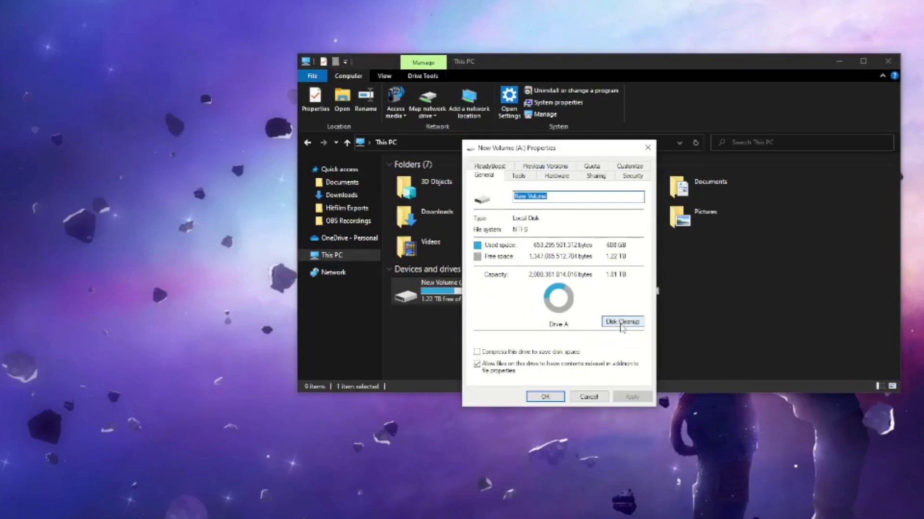
pyautogui.click(621, 322)
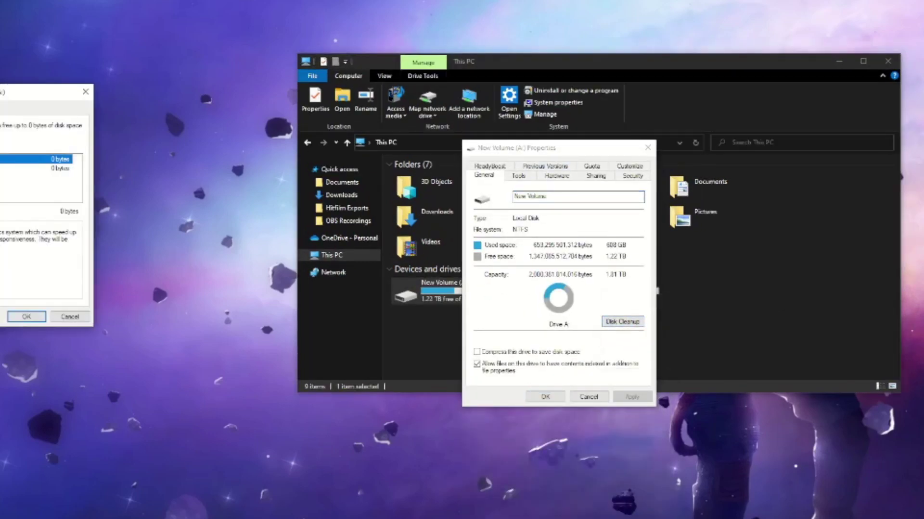
pyautogui.moveTo(368, 139); pyautogui.dragTo(373, 135)
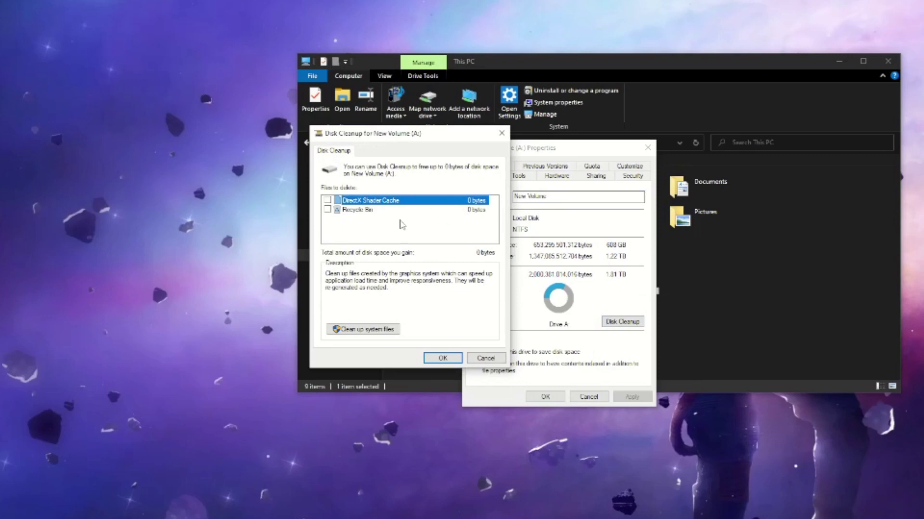
pyautogui.click(328, 210)
pyautogui.click(501, 133)
pyautogui.click(588, 397)
# Step: Start Disk Cleanup on Local Drive (C:), showing up to 420 MB reclaimable
pyautogui.rightClick(586, 300)
pyautogui.click(631, 454)
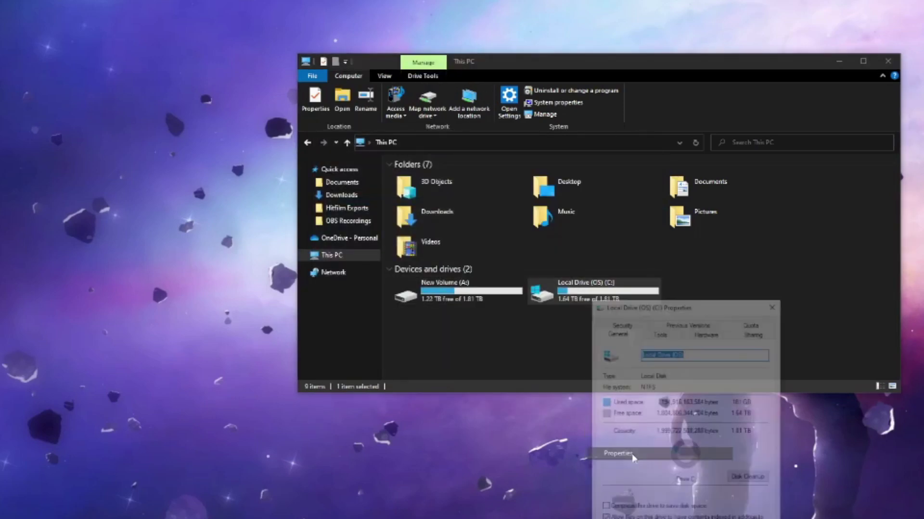
pyautogui.moveTo(647, 302); pyautogui.dragTo(409, 134)
pyautogui.click(511, 311)
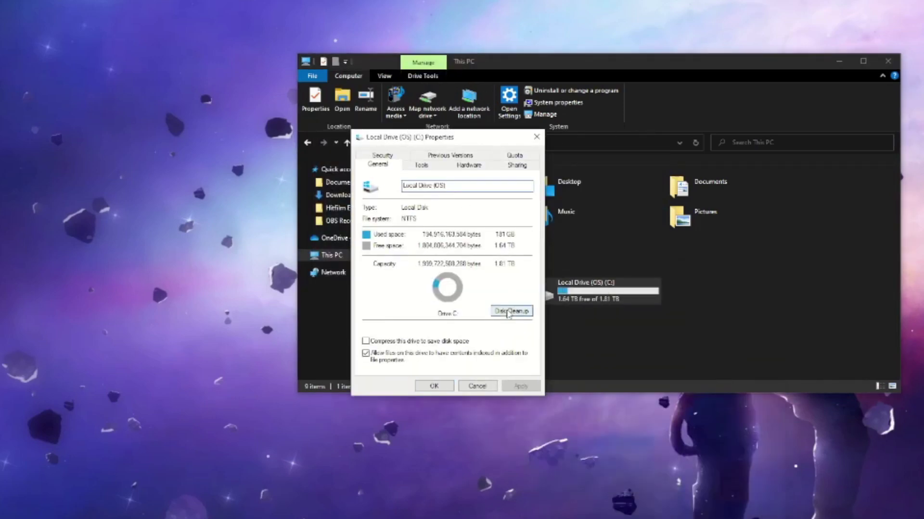
pyautogui.moveTo(13, 120); pyautogui.dragTo(412, 164)
pyautogui.scroll(-1, 399, 255)
pyautogui.scroll(1, 399, 255)
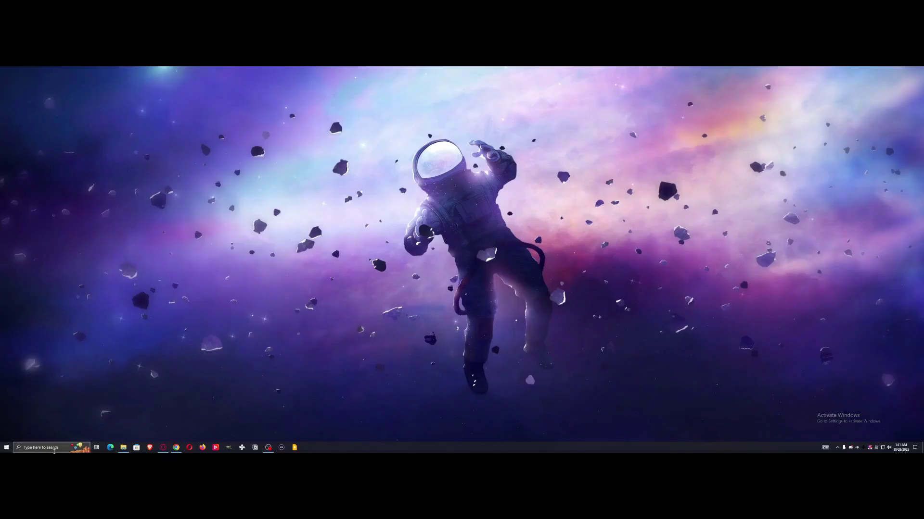
# Step: Open Settings > Personalization, widen the window, and view the Colors page
pyautogui.click(53, 448)
pyautogui.write('settings')
pyautogui.press('Return')
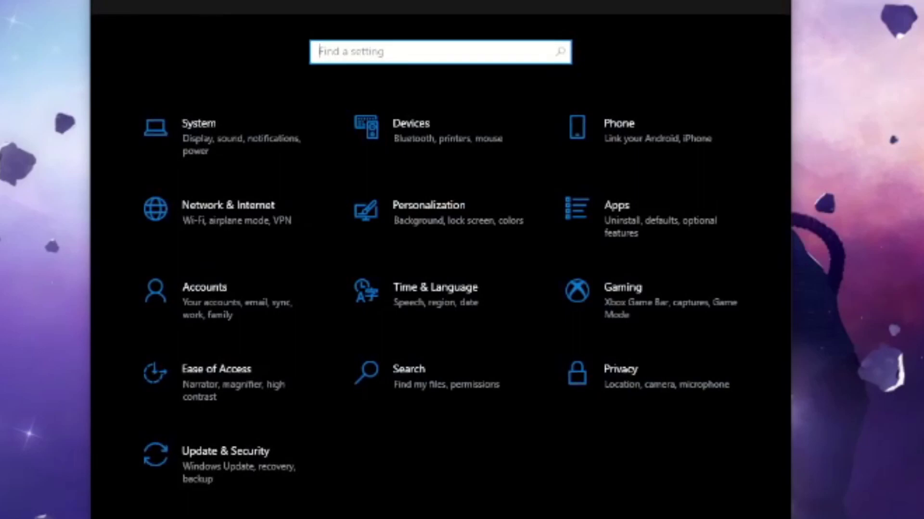
pyautogui.scroll(-3, 433, 240)
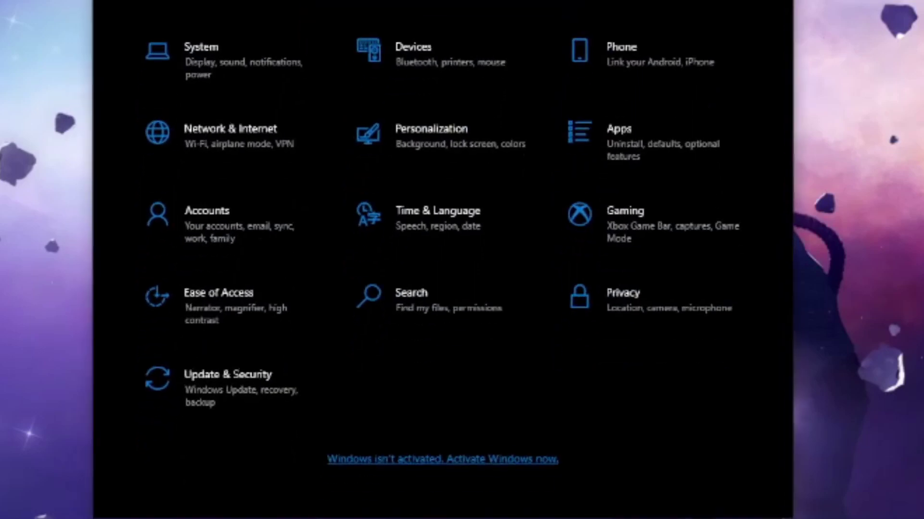
pyautogui.click(445, 150)
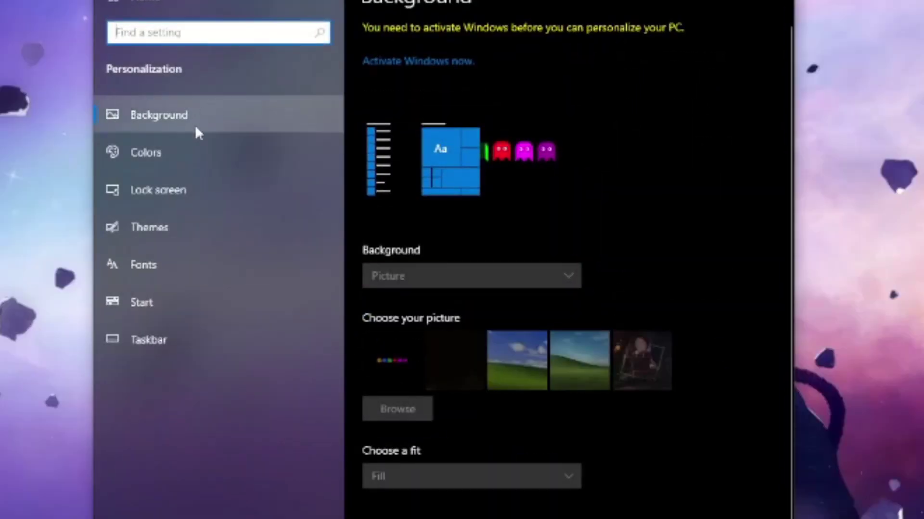
pyautogui.moveTo(793, 226); pyautogui.dragTo(923, 226)
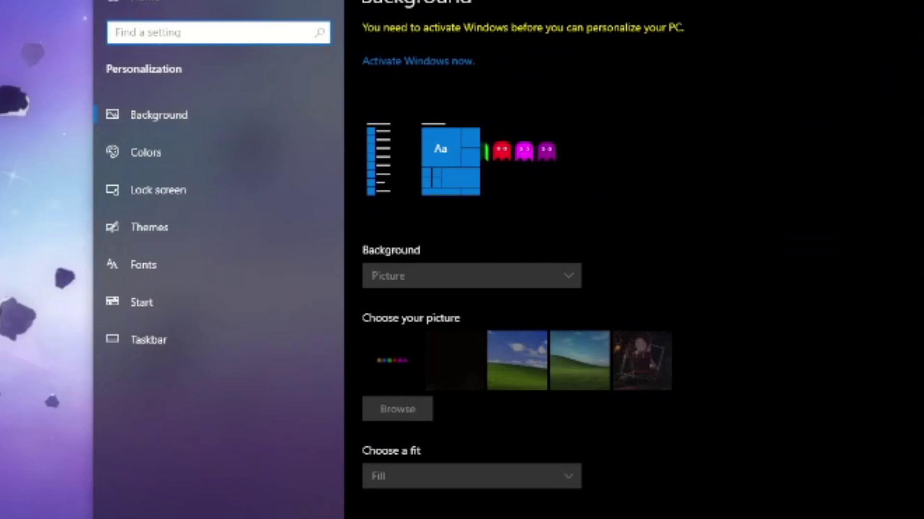
pyautogui.click(194, 145)
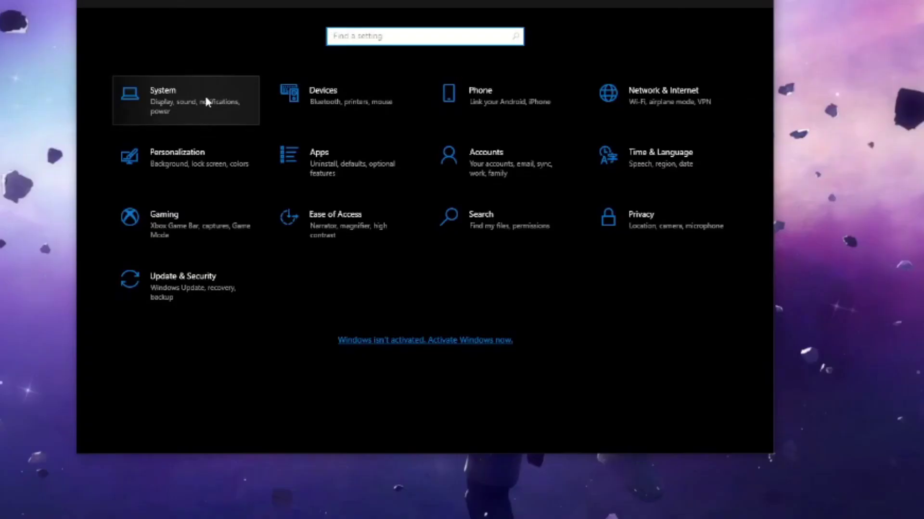
# Step: Via System > About > Advanced system settings > Performance, choose 'Adjust for best performance'
pyautogui.click(206, 93)
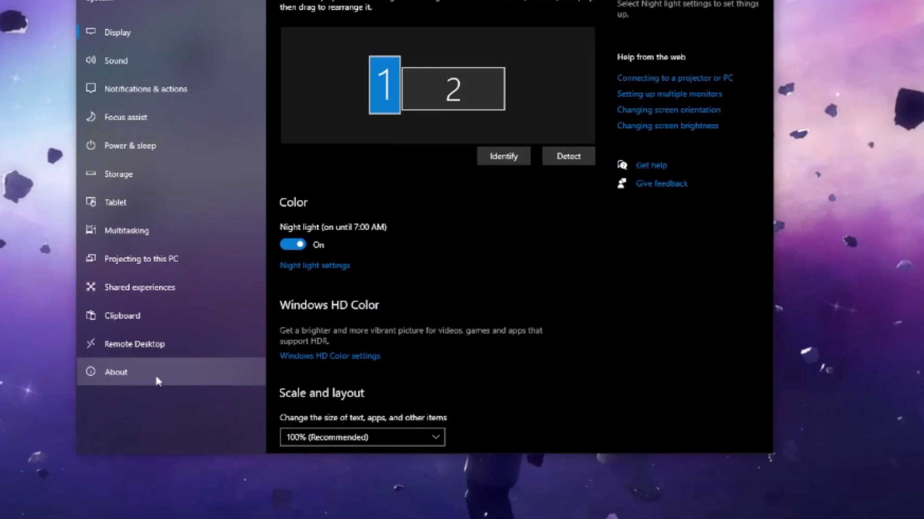
pyautogui.click(158, 380)
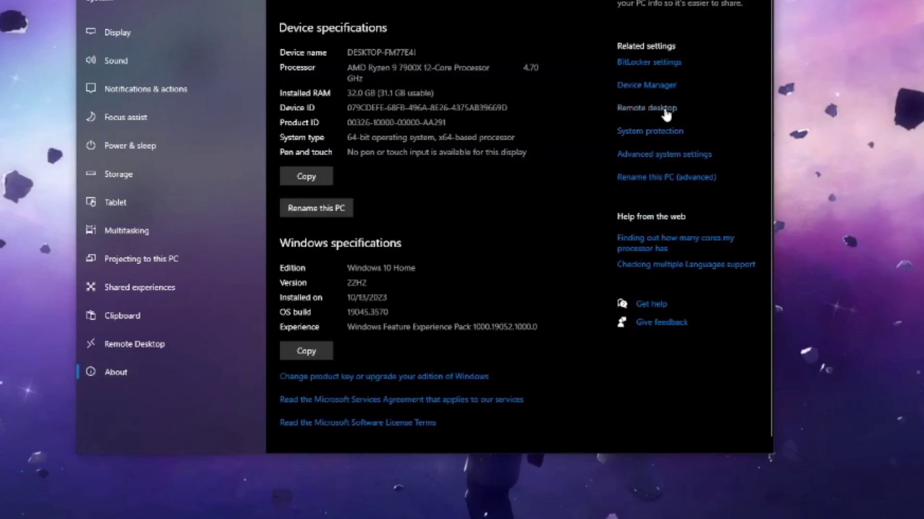
pyautogui.click(669, 160)
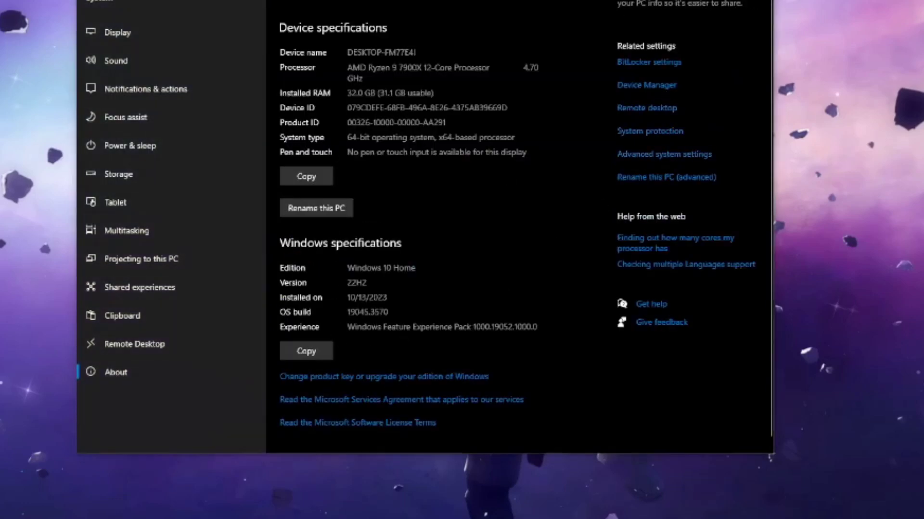
pyautogui.moveTo(266, 141); pyautogui.dragTo(421, 66)
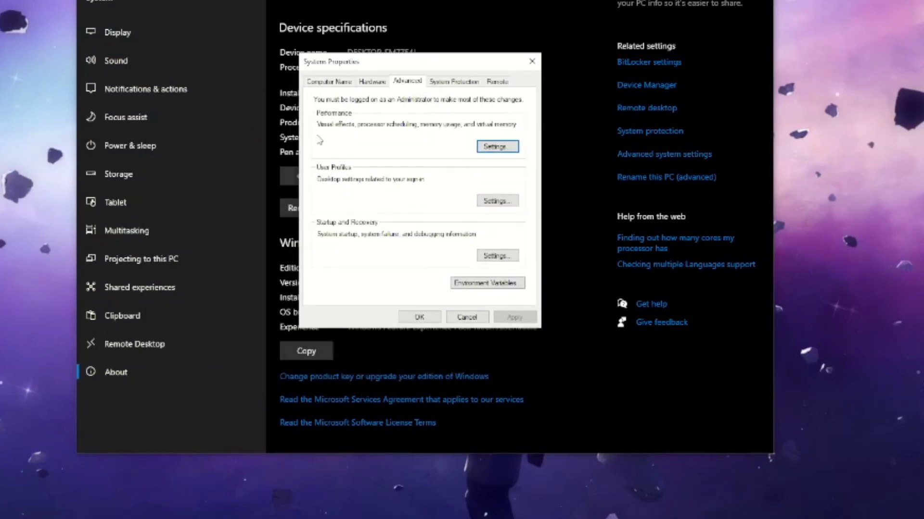
pyautogui.click(489, 148)
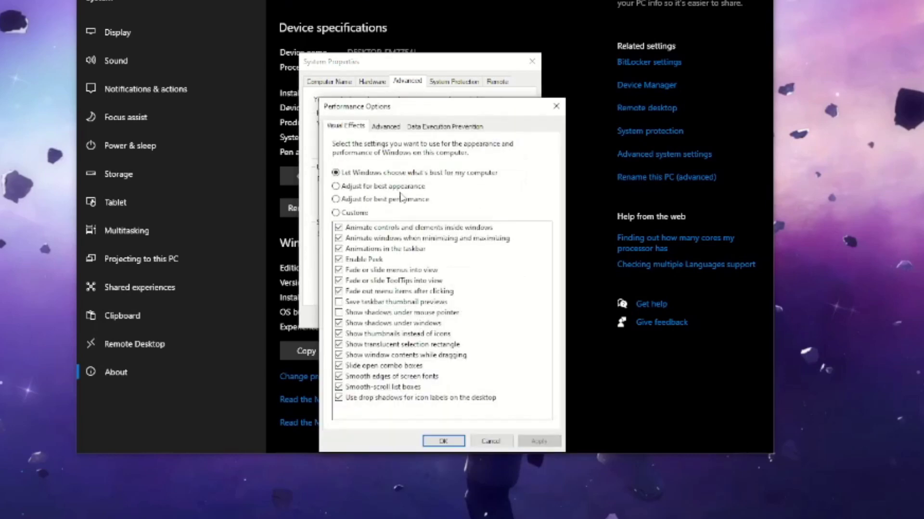
pyautogui.moveTo(405, 114); pyautogui.dragTo(392, 36)
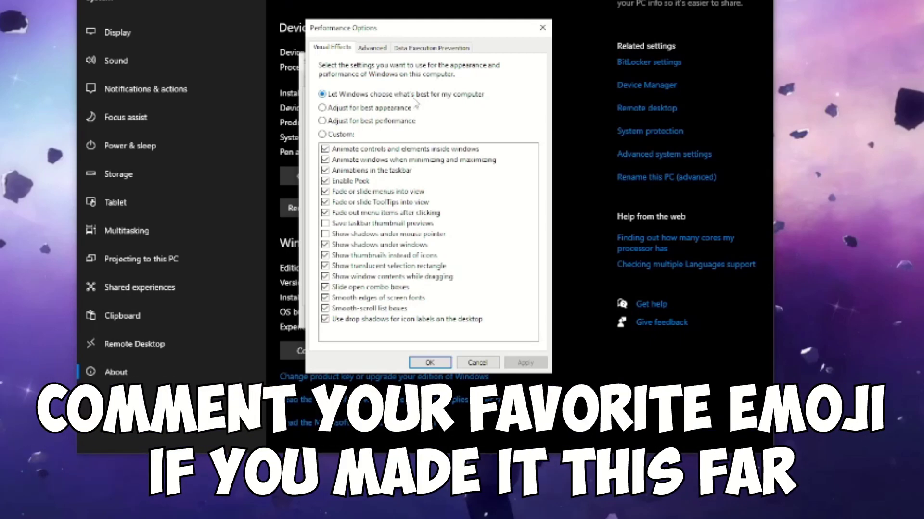
pyautogui.click(372, 123)
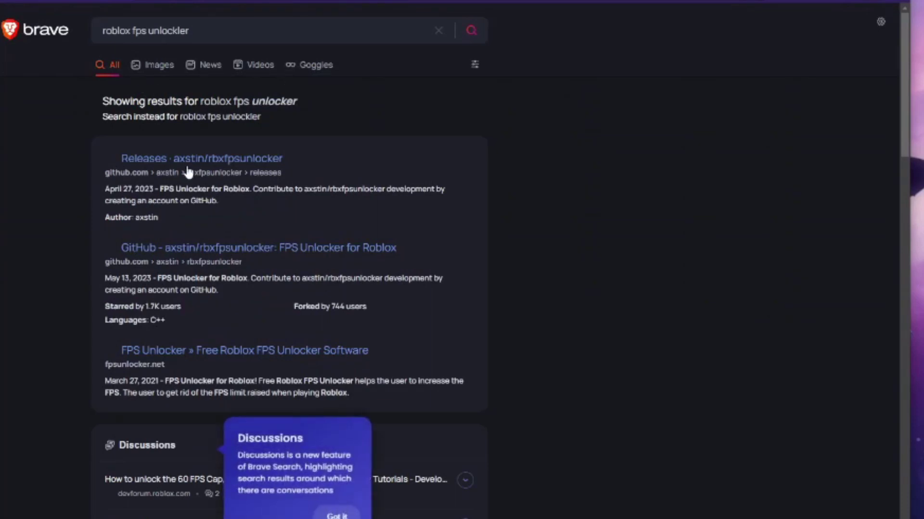
# Step: Search 'roblox fps unlocker', open axstin/rbxfpsunlocker releases, and download rbxfpsunlocker-x64.zip
pyautogui.click(226, 101)
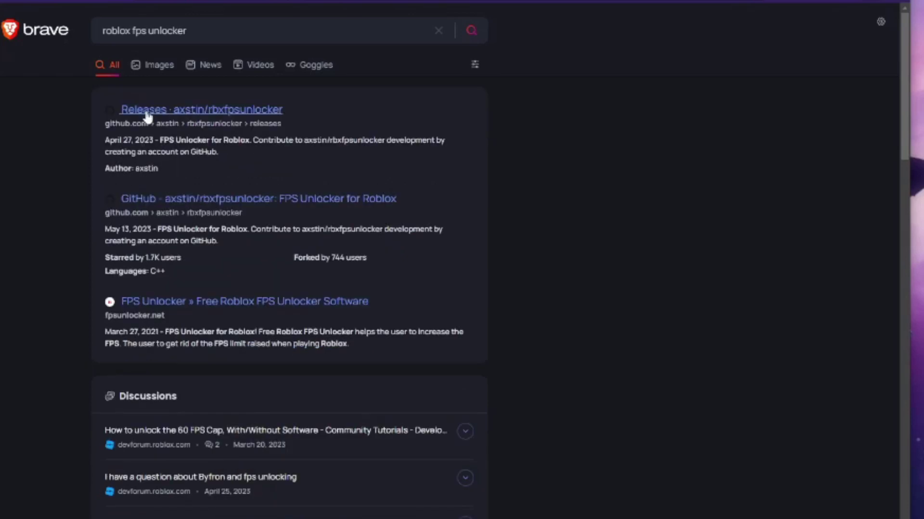
pyautogui.click(146, 110)
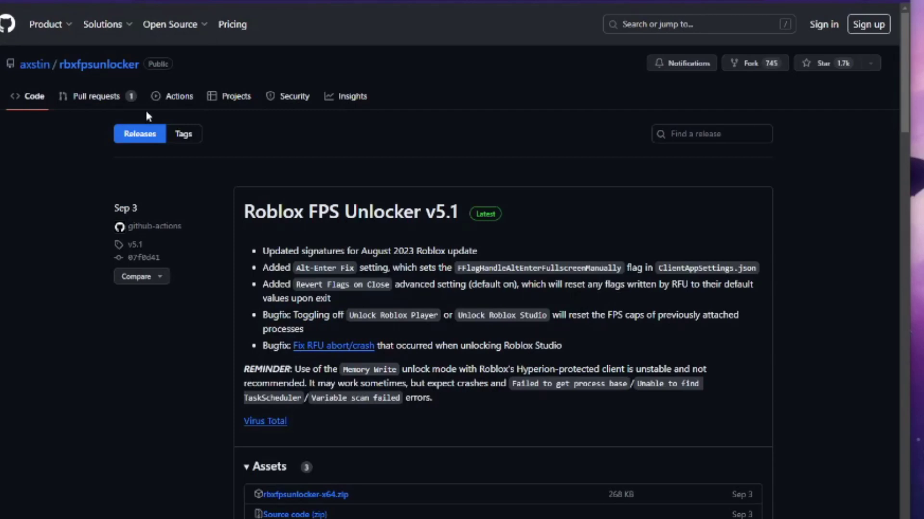
pyautogui.scroll(-1, 262, 438)
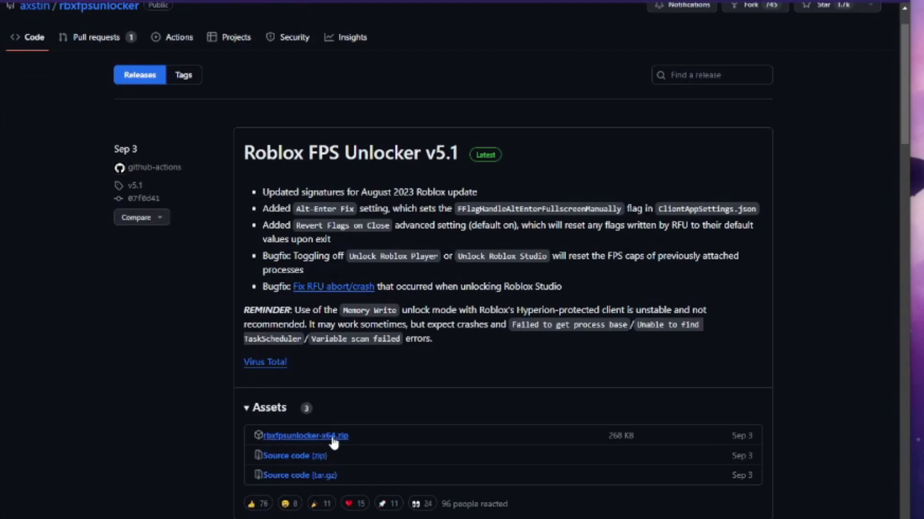
pyautogui.click(333, 437)
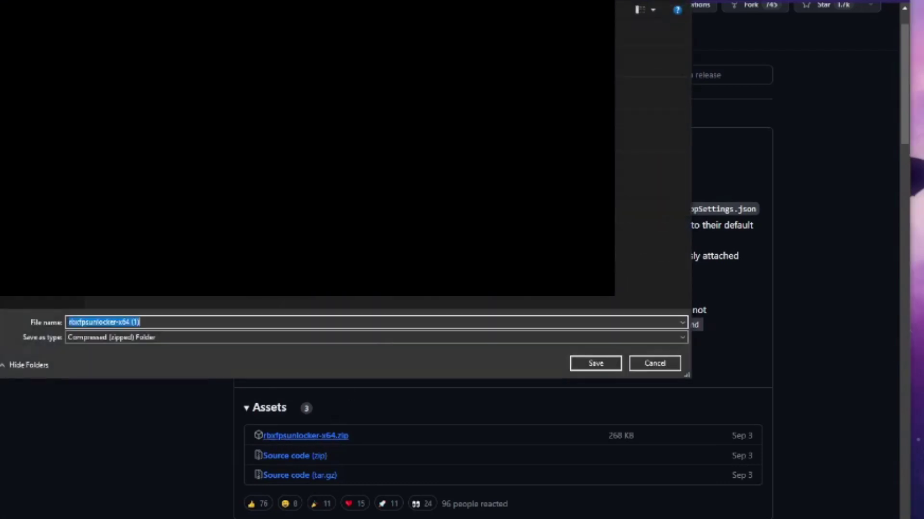
# Step: Save the rbxfpsunlocker zip to Downloads and extract it into the rbxfpsunlocker-x64 (1) folder
pyautogui.click(592, 364)
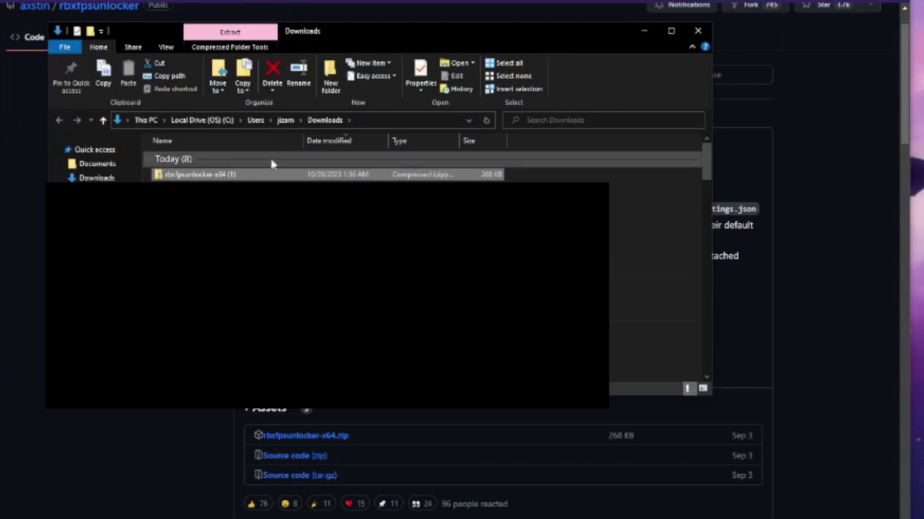
pyautogui.doubleClick(254, 176)
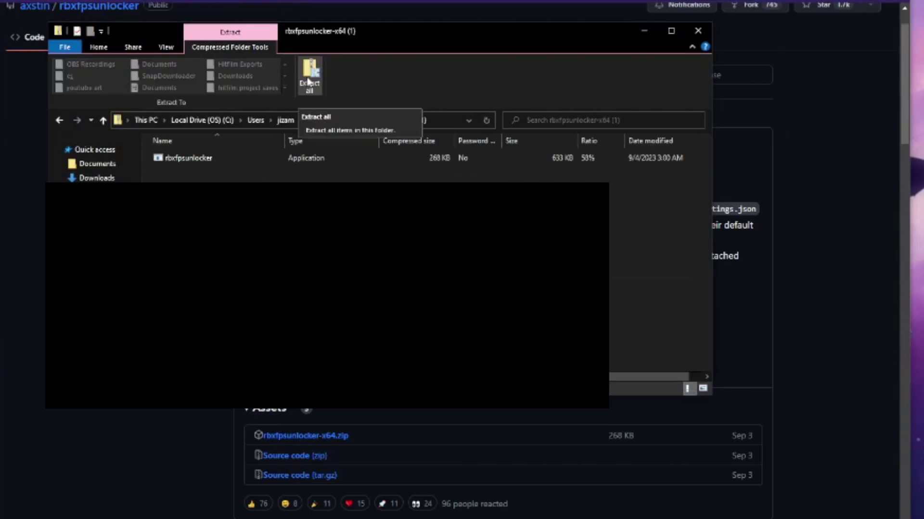
pyautogui.click(308, 82)
pyautogui.click(570, 435)
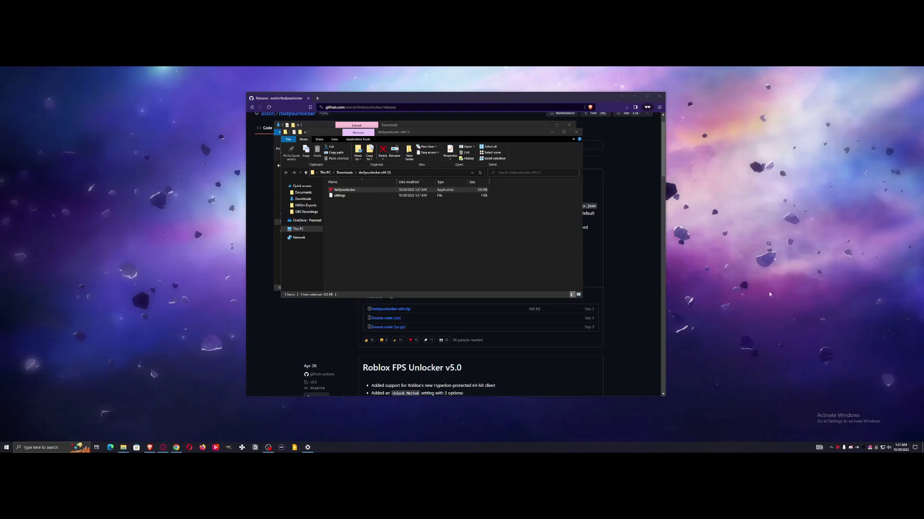
# Step: Set the FPS Unlocker frame-rate cap to 120 from its tray icon menu
pyautogui.rightClick(840, 448)
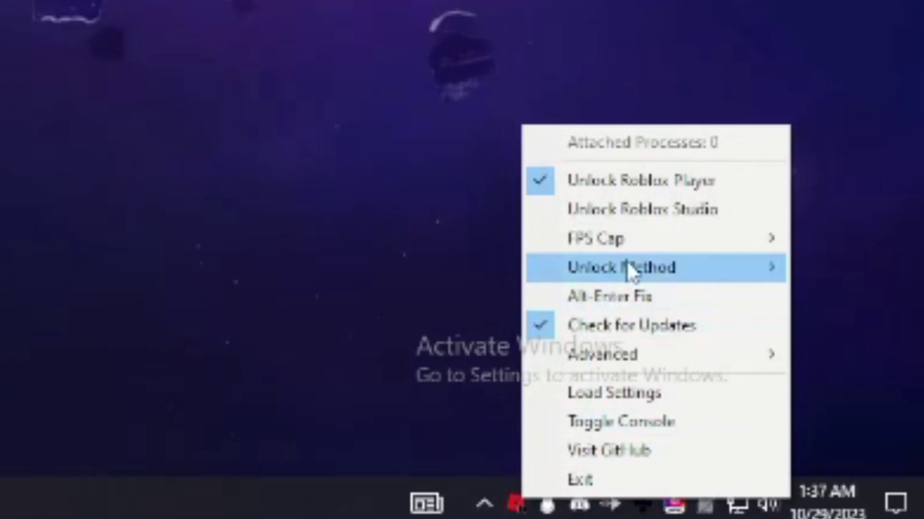
pyautogui.moveTo(628, 241)
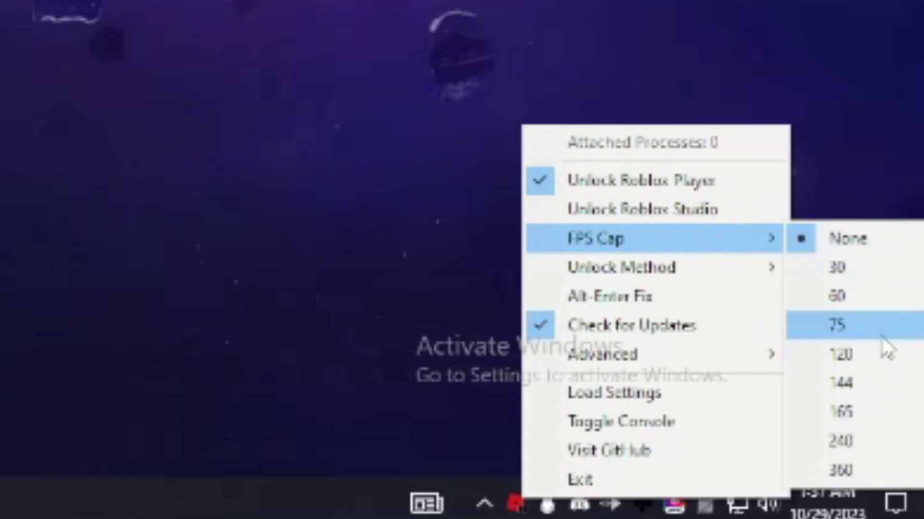
pyautogui.click(877, 355)
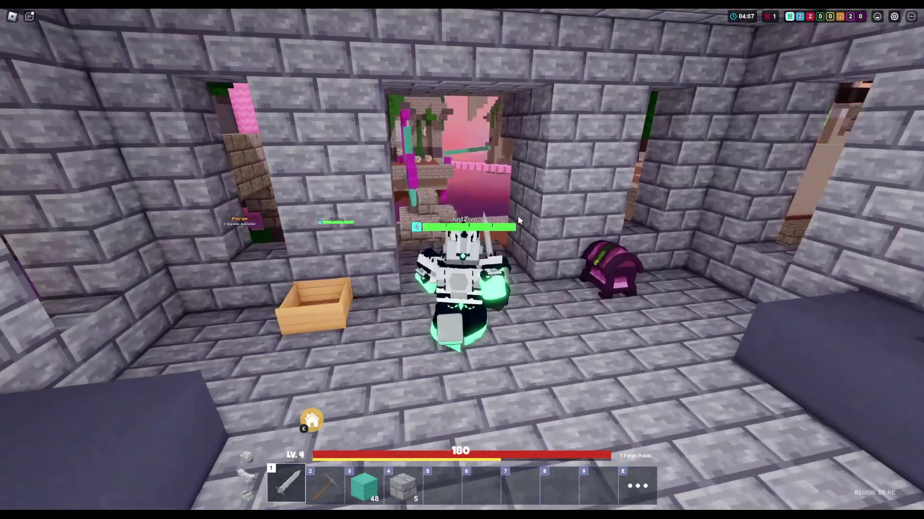
# Step: Walk the Roblox character across the bridge and into the Forge room
pyautogui.press('w')
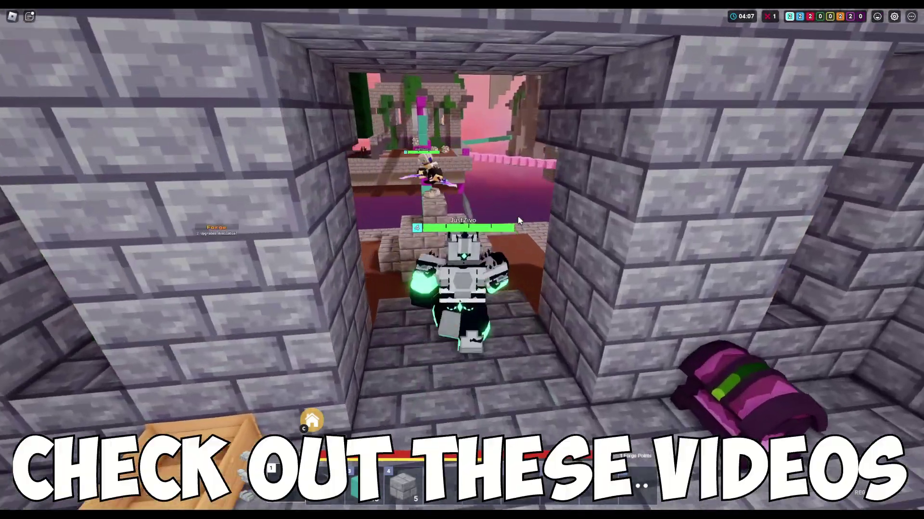
pyautogui.press('w')
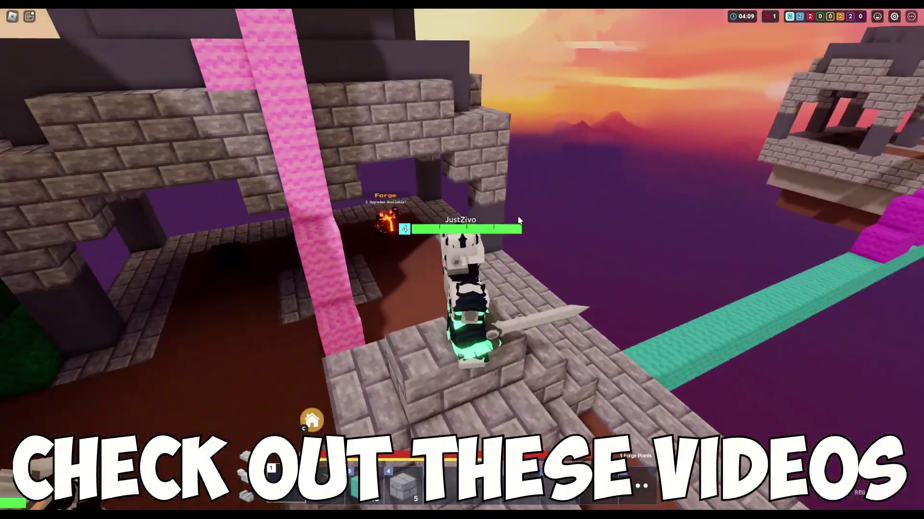
pyautogui.press('w')
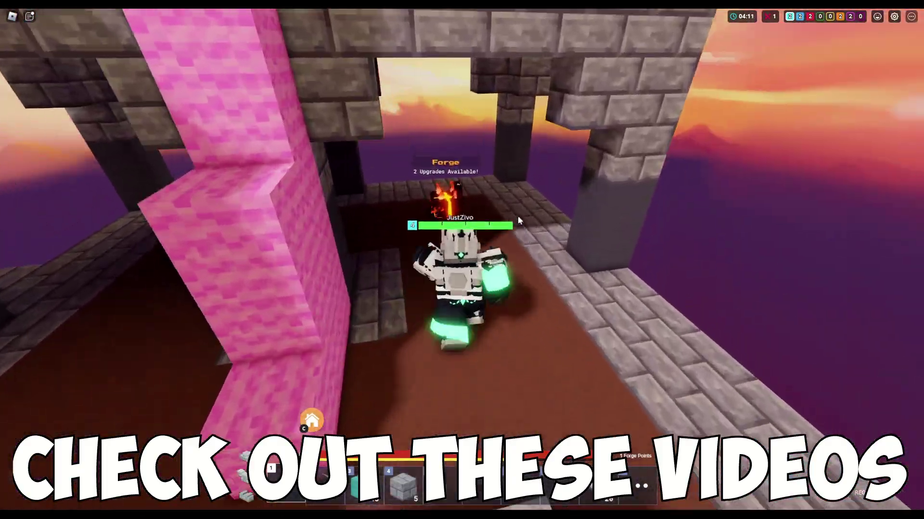